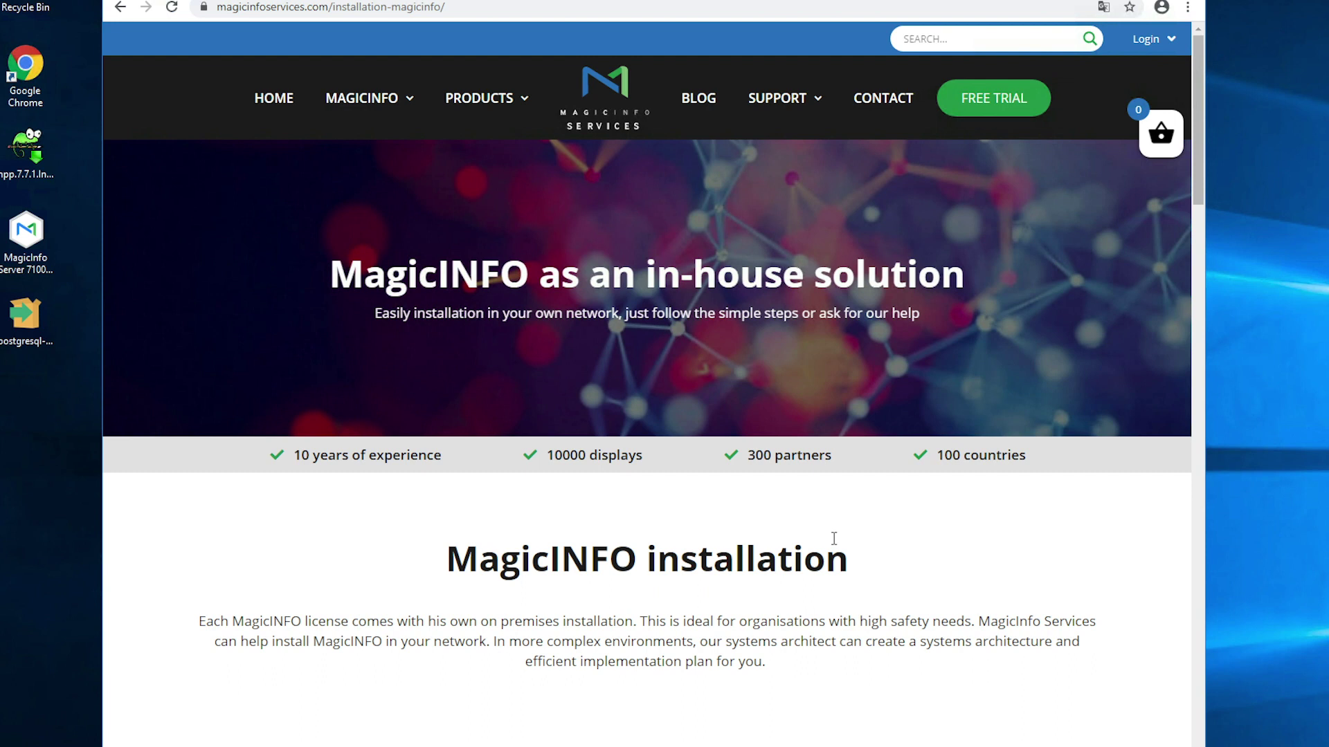
# - Scroll down to DOWNLOAD MAGICINFO and open the GET THE SOFTWARE page
pyautogui.moveTo(815, 111)
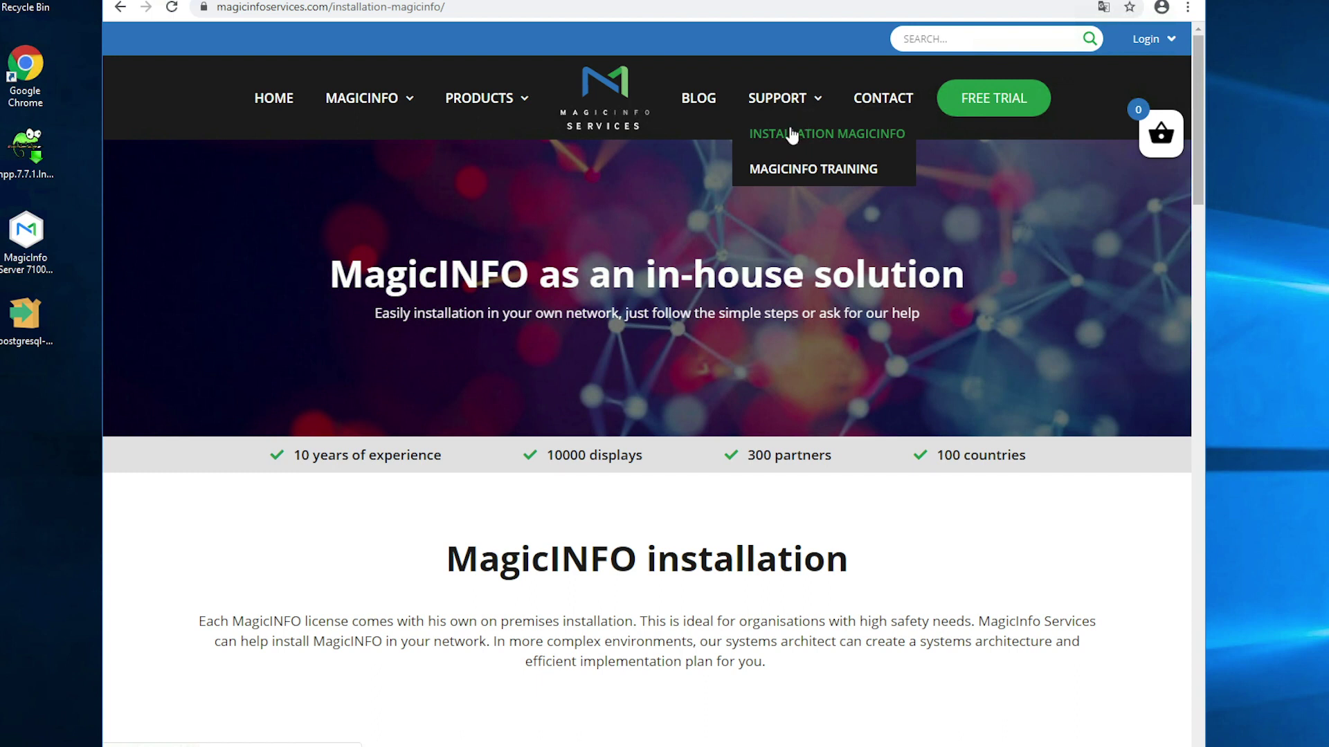
pyautogui.scroll(-3, 851, 511)
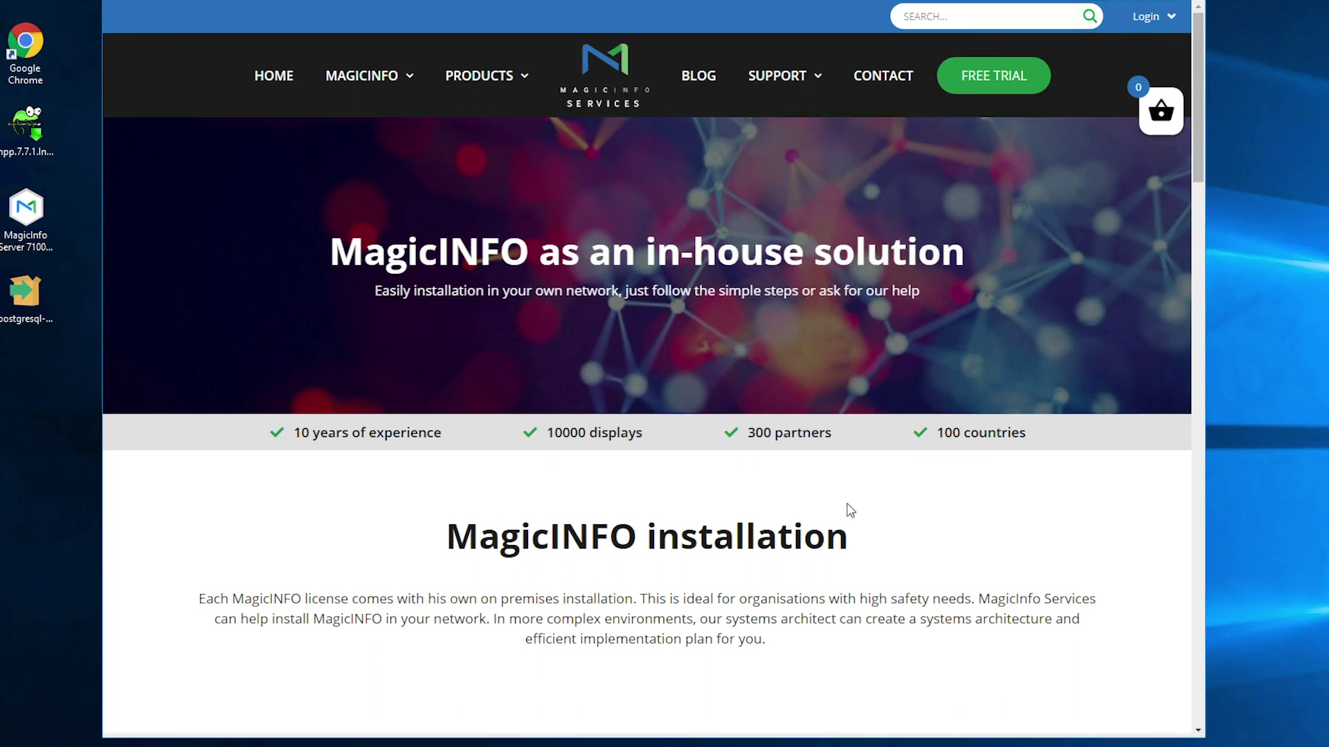
pyautogui.scroll(-3, 848, 508)
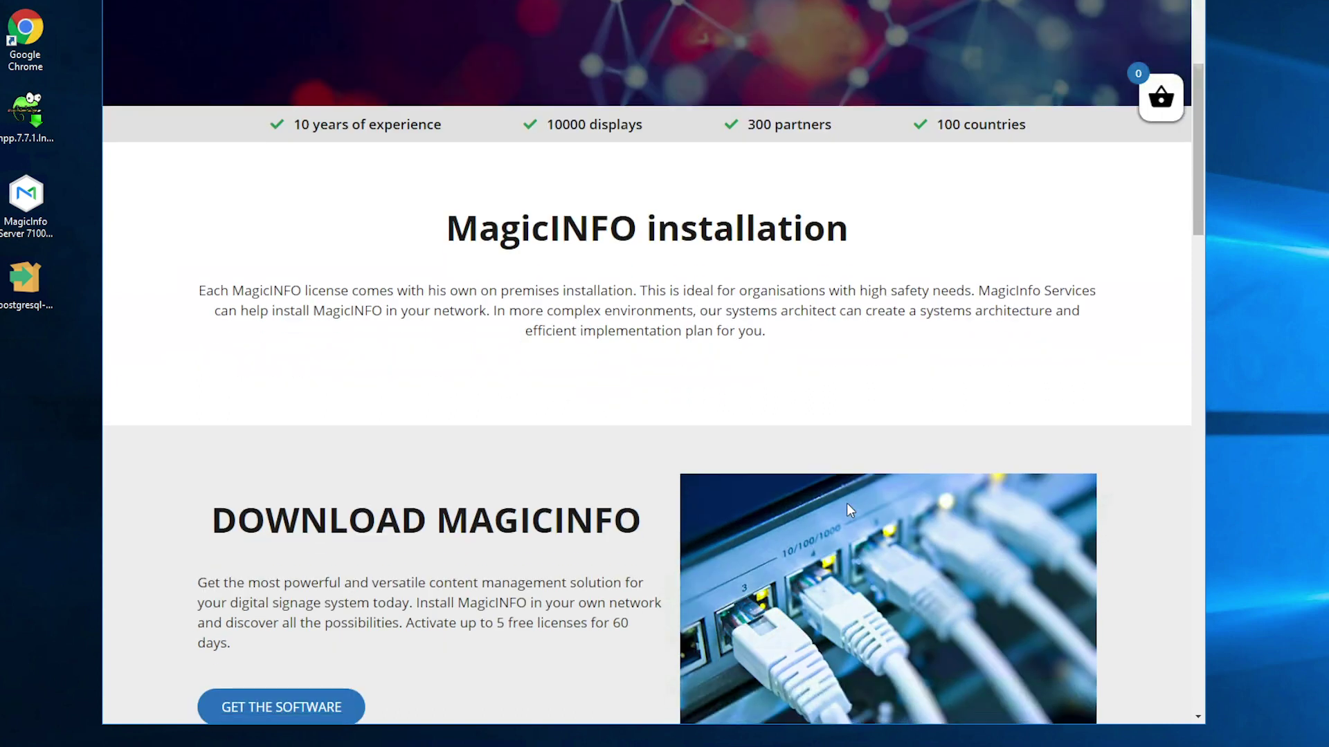
pyautogui.click(326, 569)
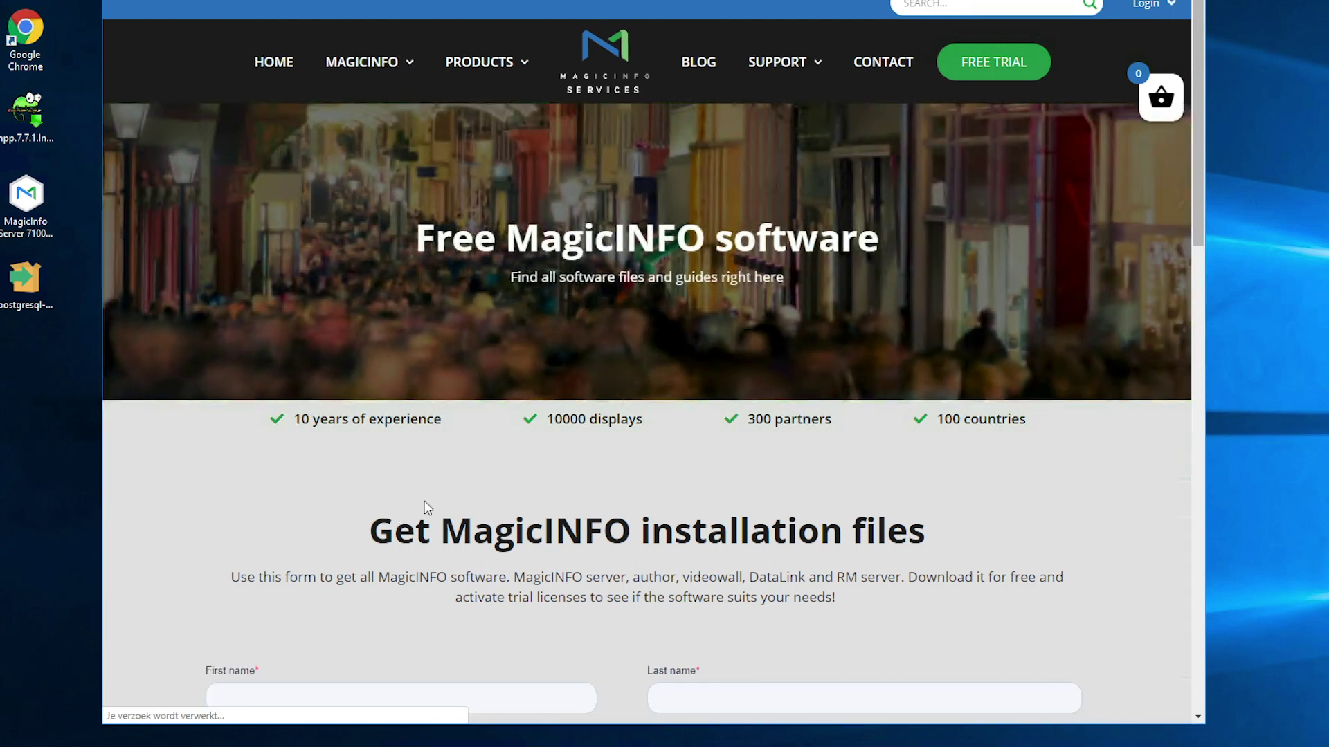
# - Download the PostgreSQL database 9.6.17 x64 installer, then minimize Chrome to reveal the desktop
pyautogui.scroll(-3, 438, 496)
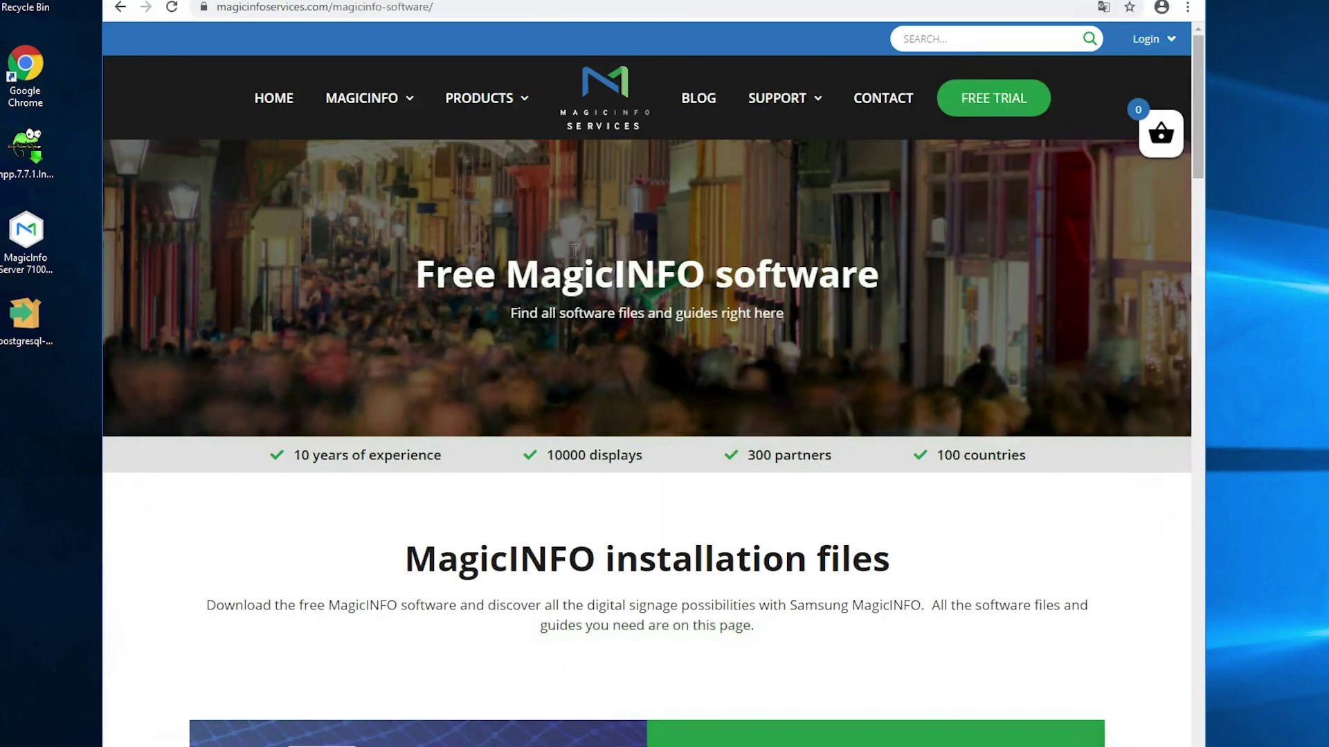
pyautogui.scroll(-2, 574, 250)
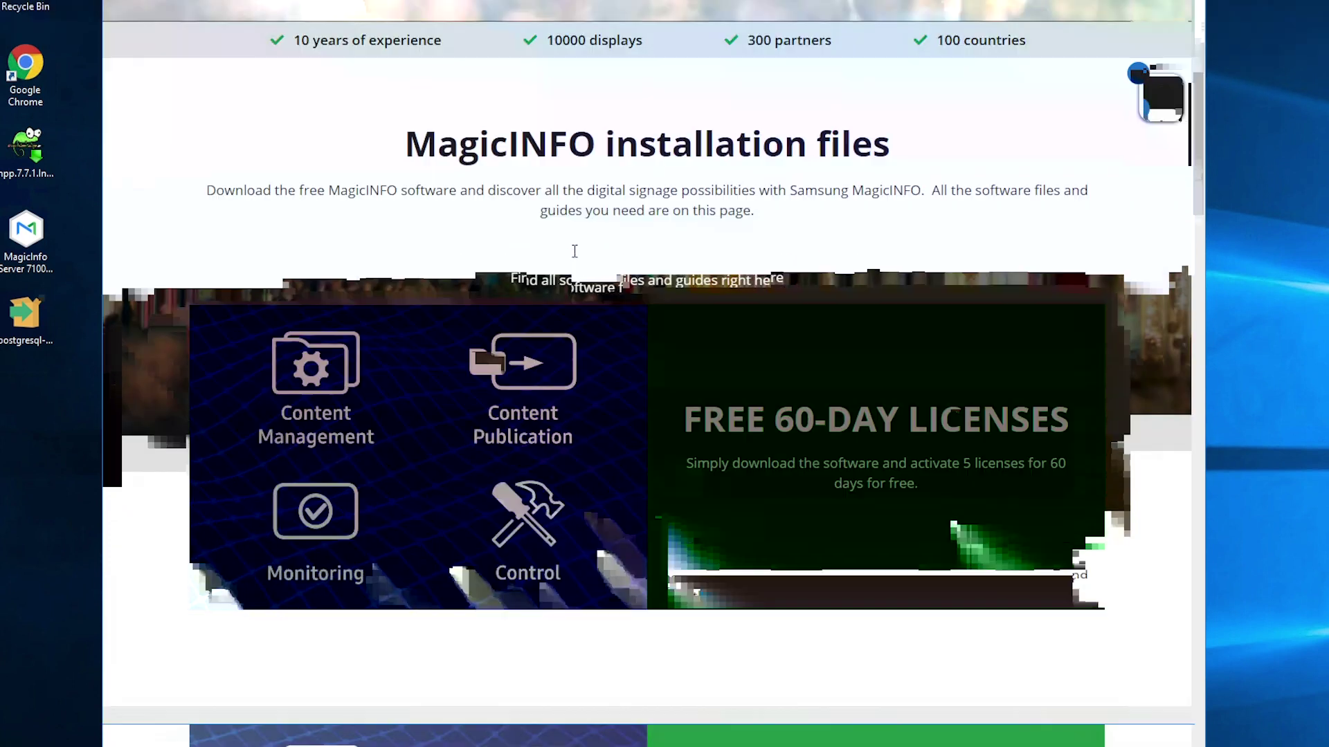
pyautogui.scroll(-2, 574, 251)
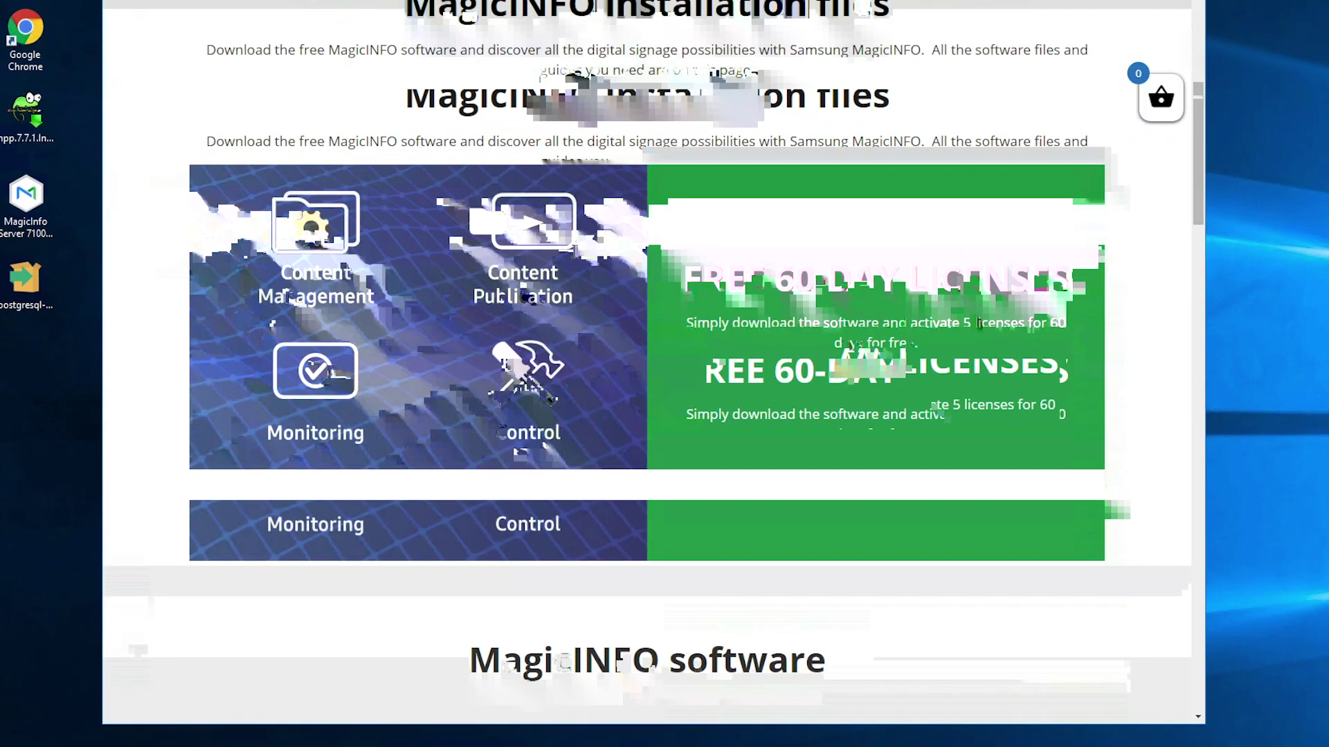
pyautogui.scroll(-3, 575, 252)
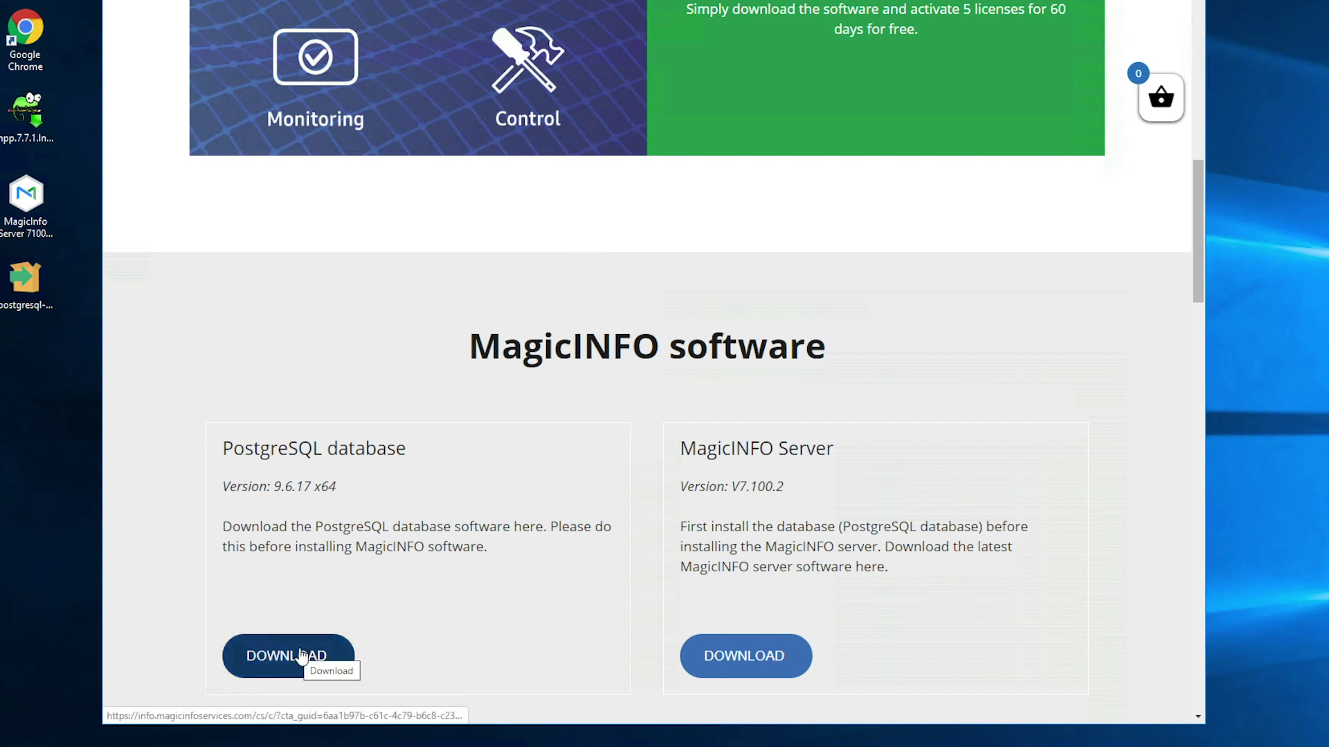
pyautogui.click(707, 654)
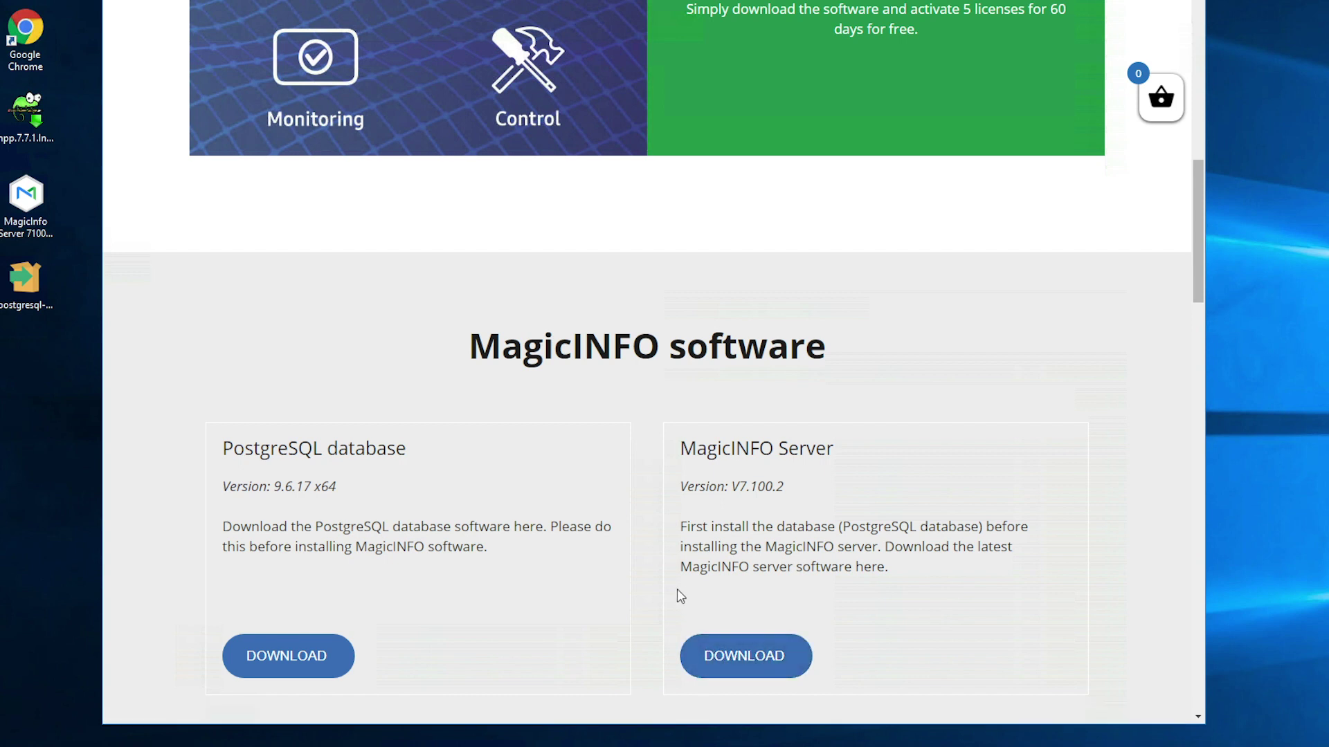
pyautogui.scroll(3, 677, 588)
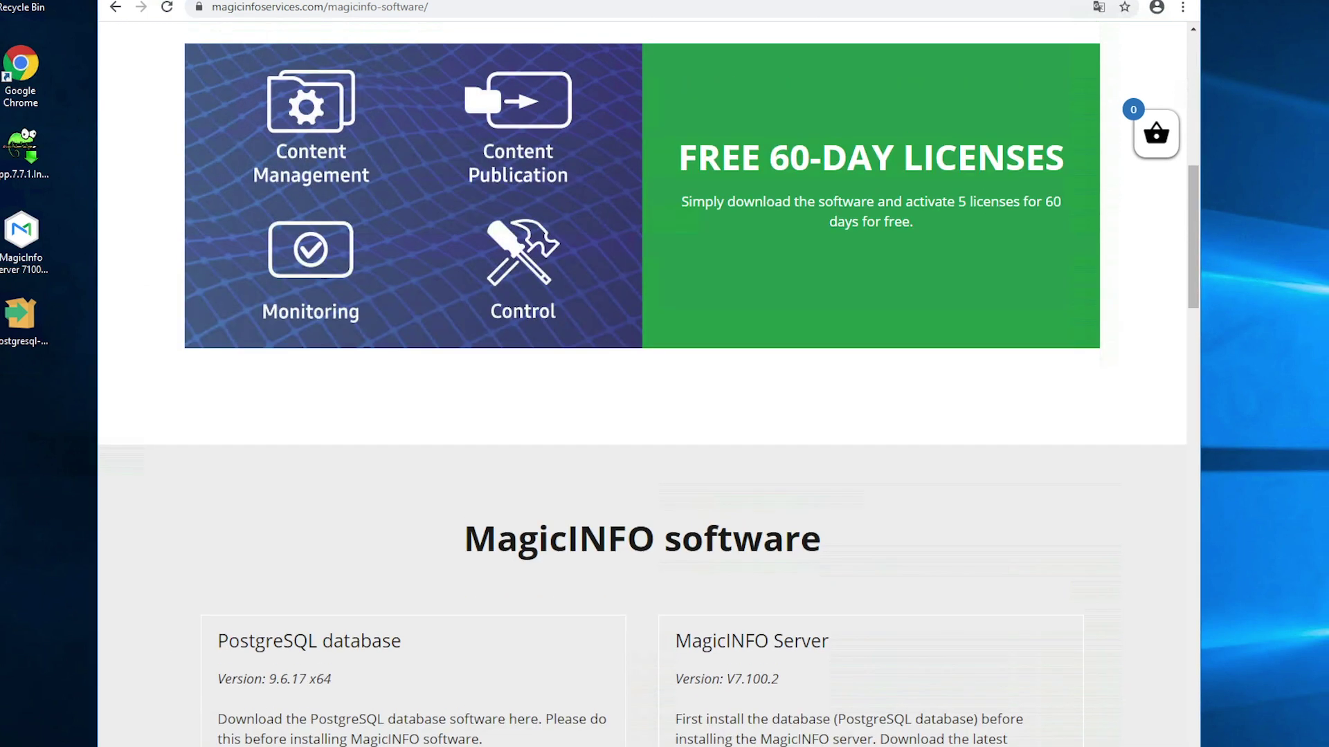
pyautogui.press('super+d')
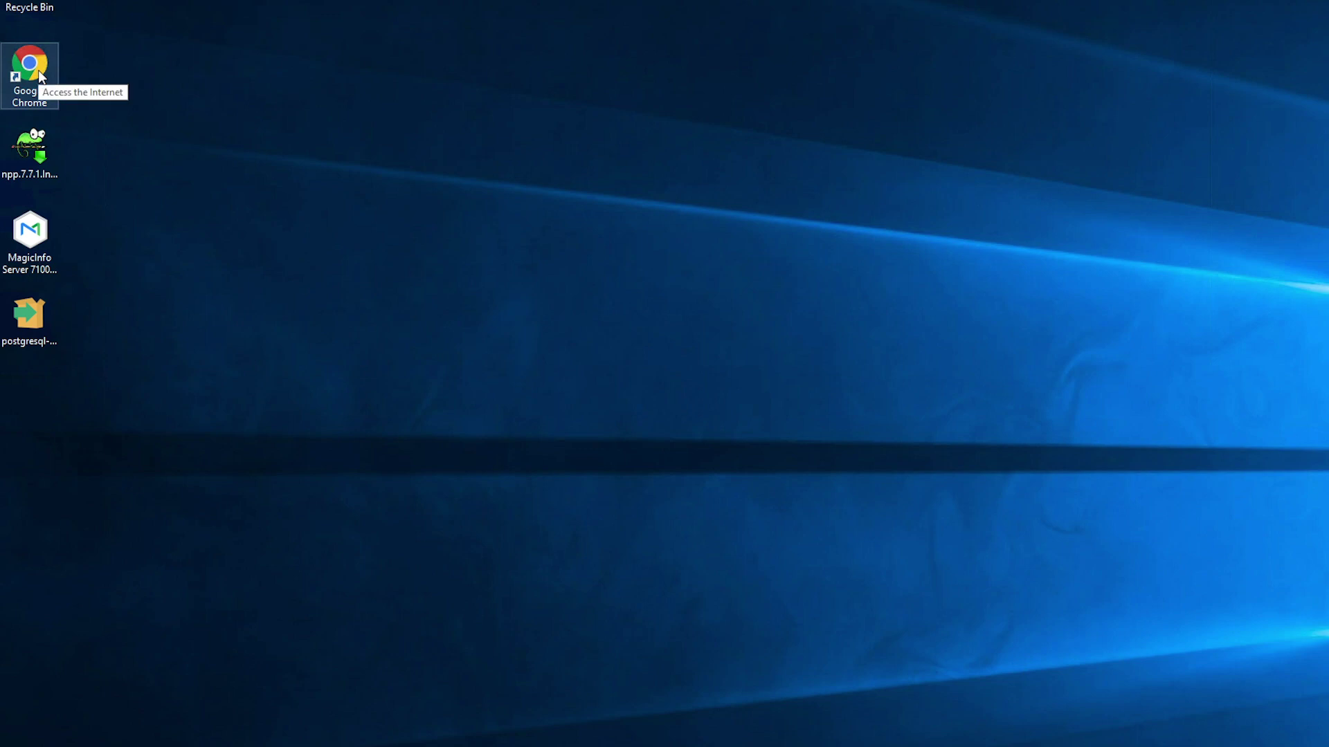
# - Launch the downloaded postgresql installer from the desktop and allow it to run
pyautogui.doubleClick(37, 324)
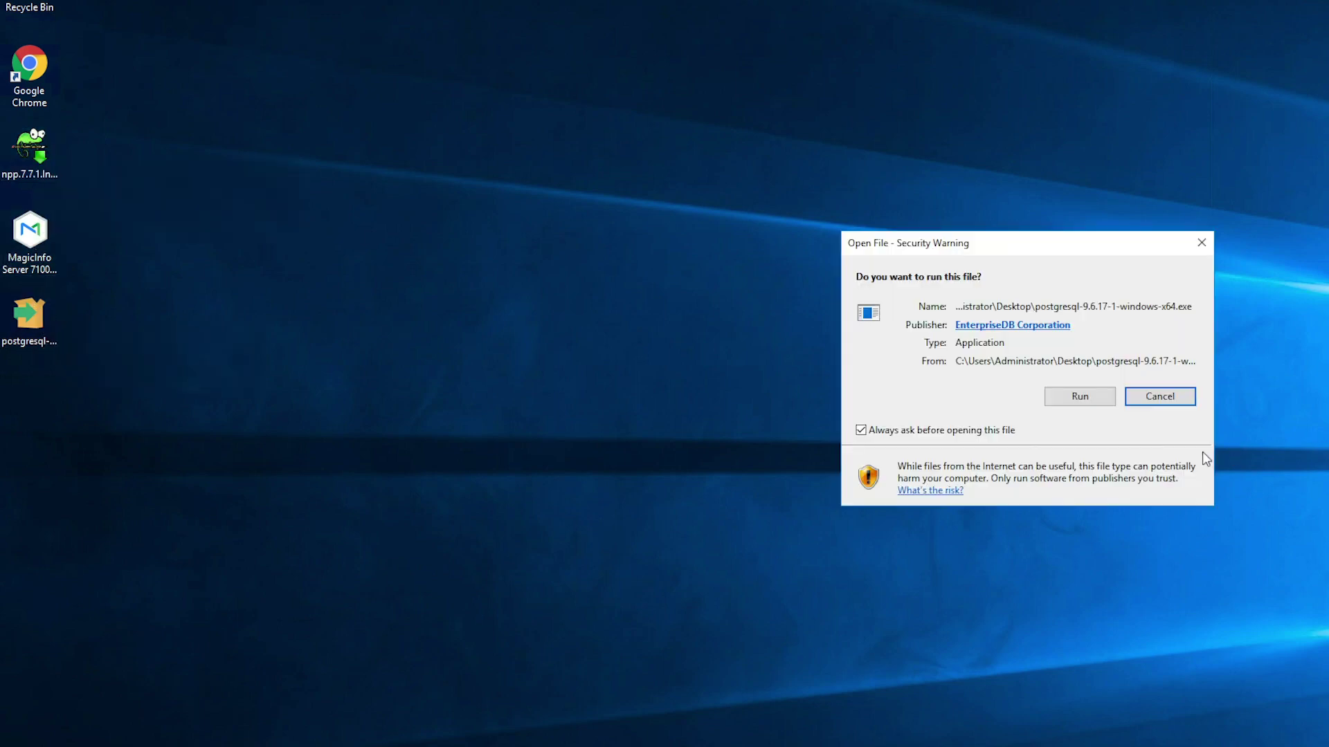
pyautogui.click(1065, 398)
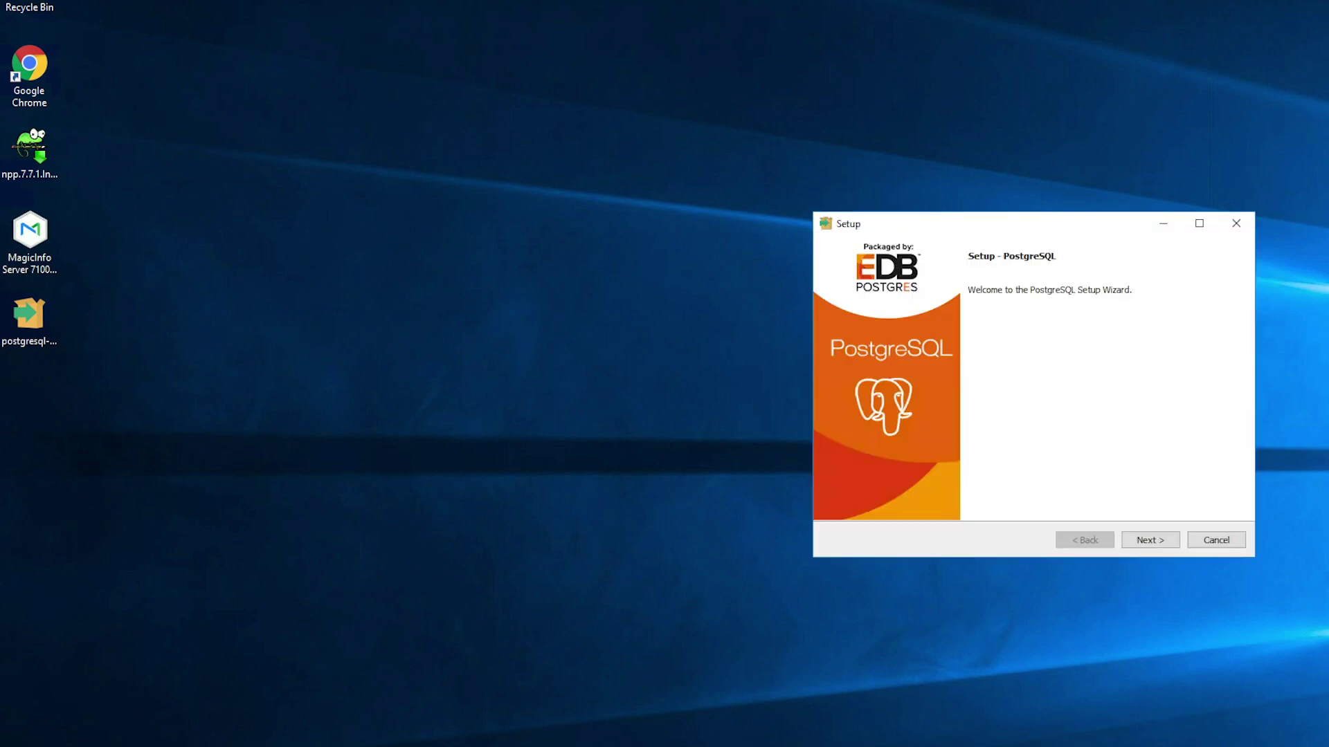
# - Keep the default installation and data directories, then enter the postgres superuser password twice
pyautogui.click(1152, 540)
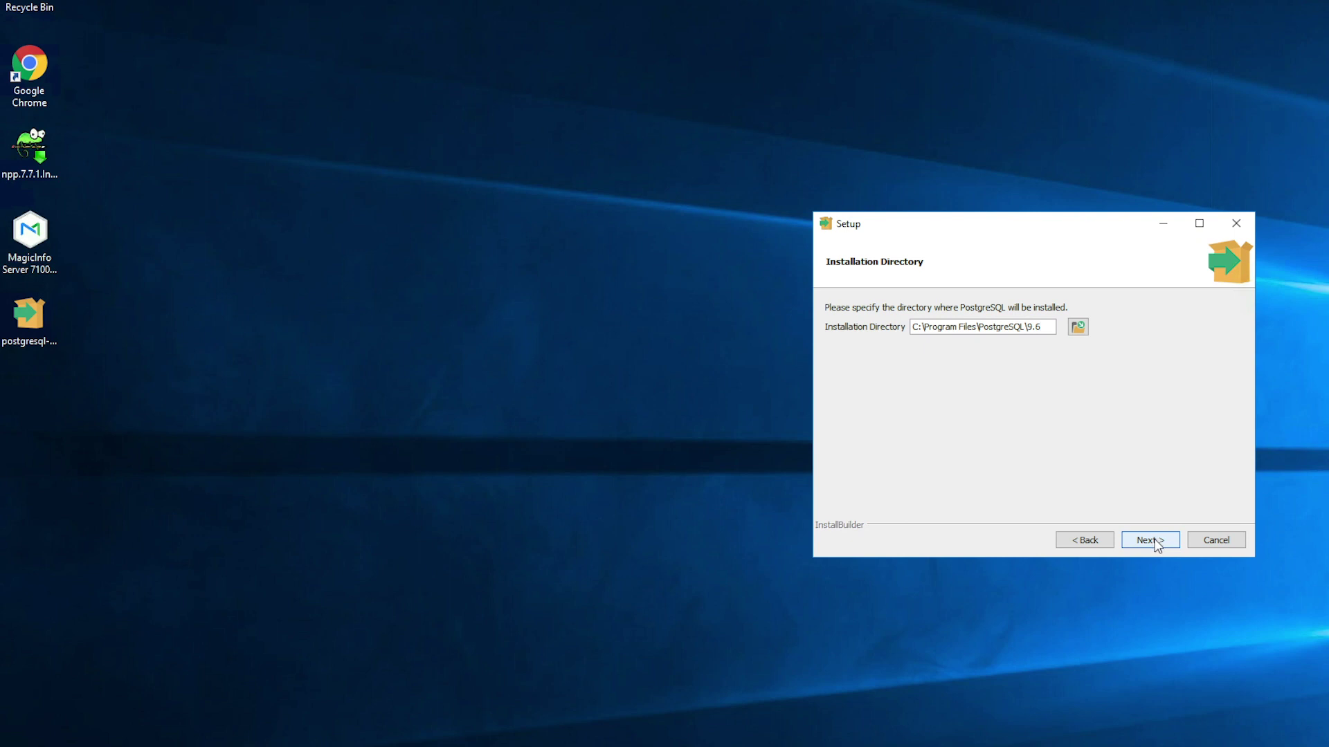
pyautogui.click(1156, 541)
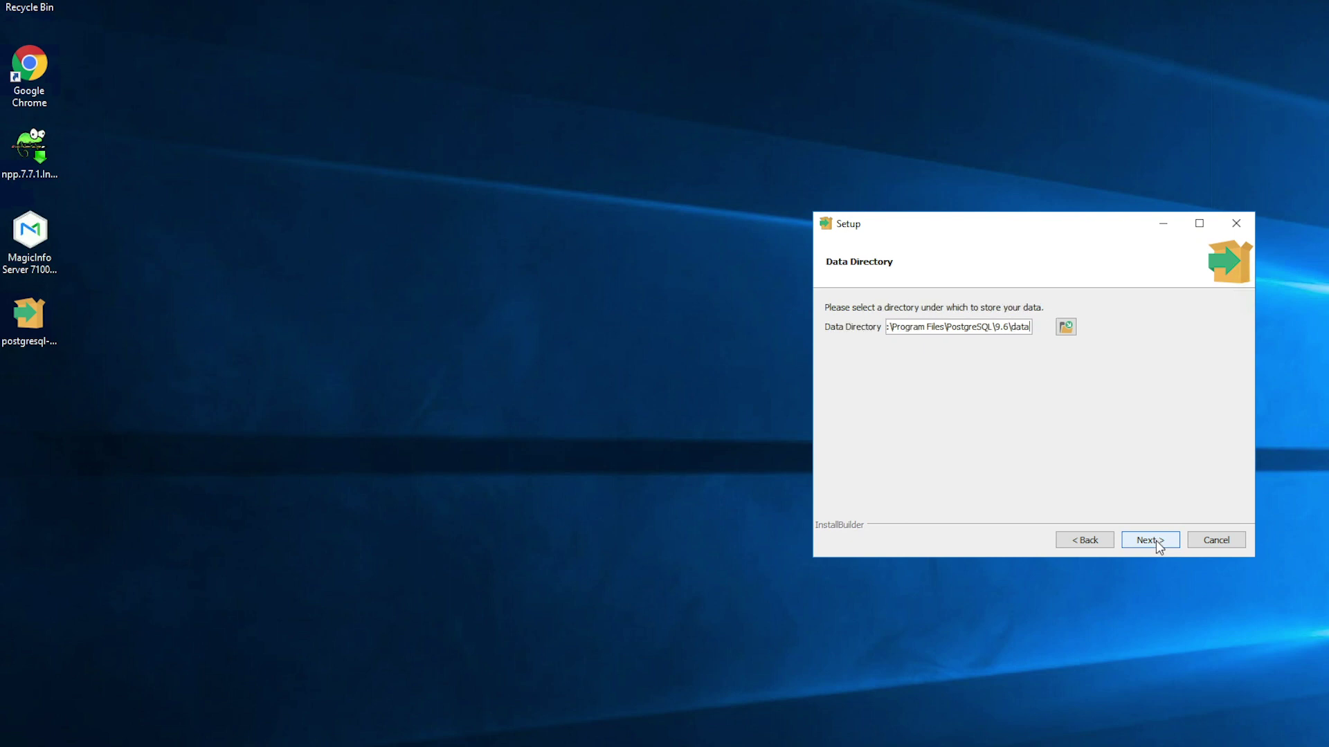
pyautogui.click(1156, 541)
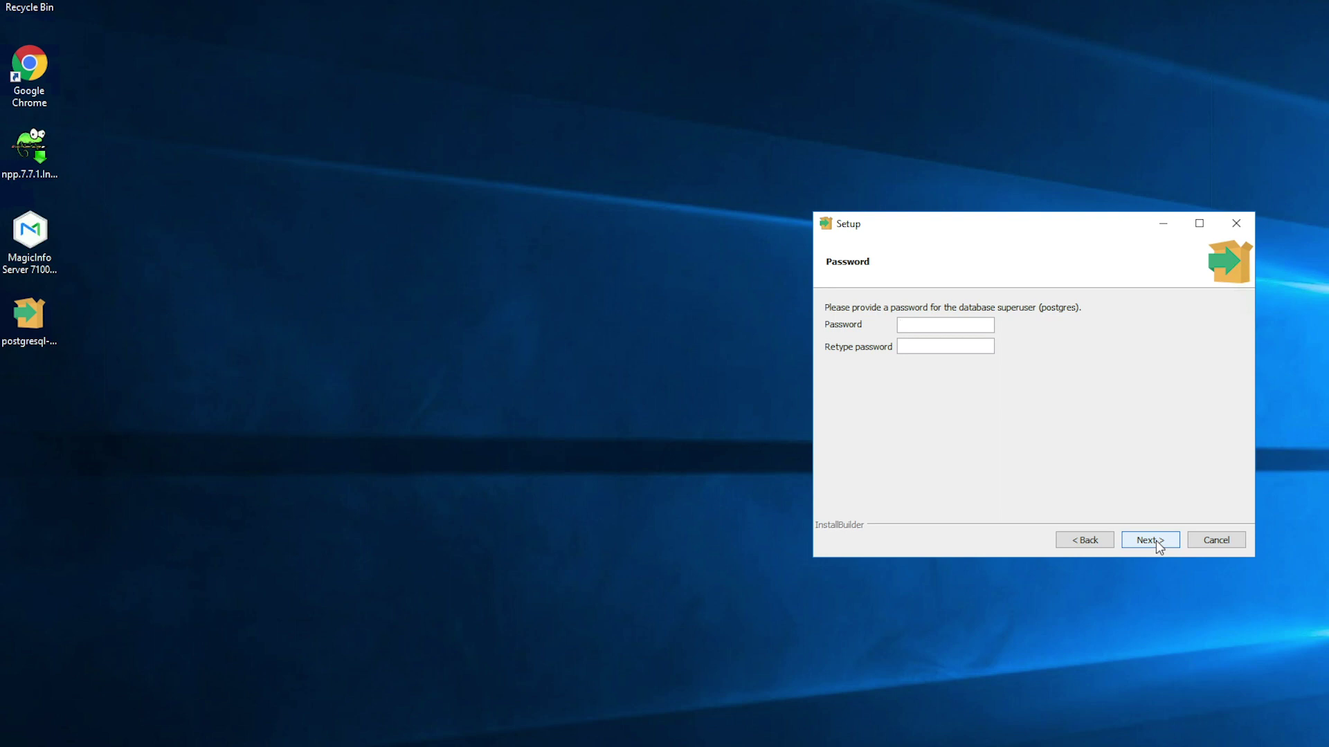
pyautogui.write('postgrespostgres3')
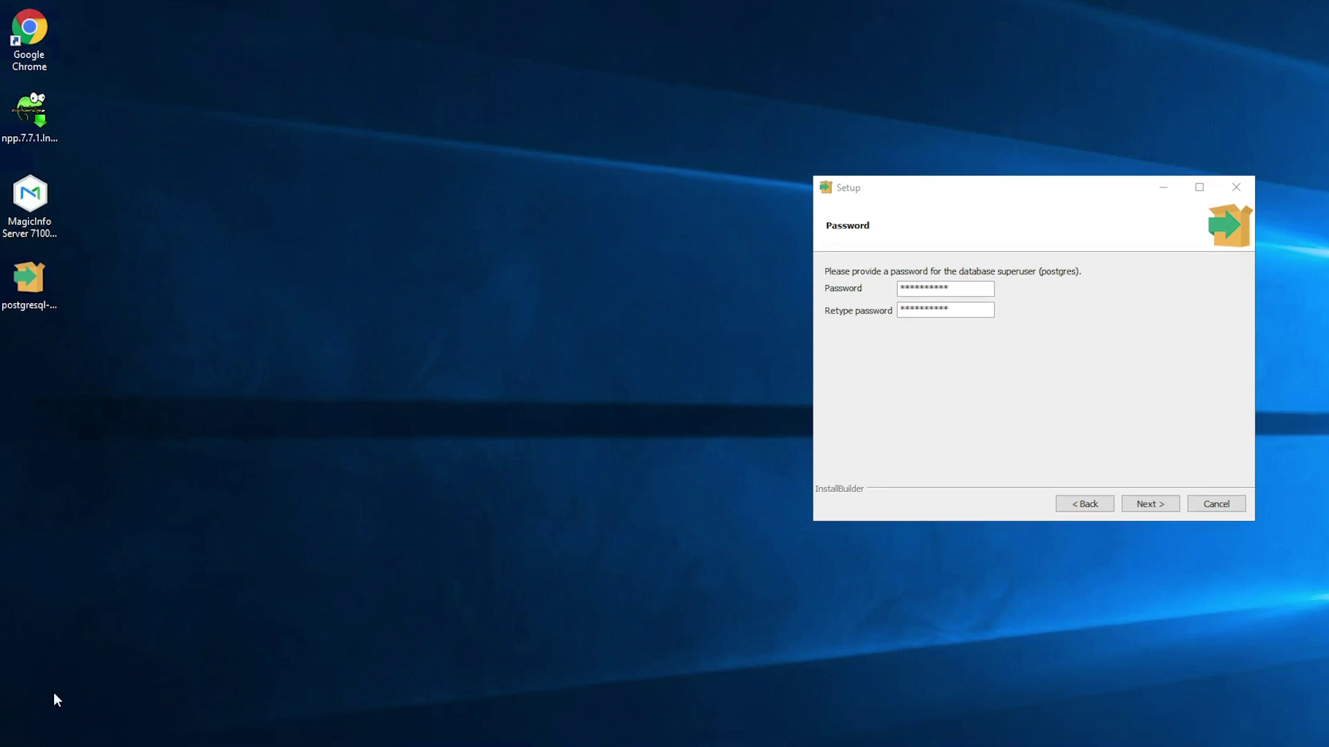
pyautogui.click(28, 741)
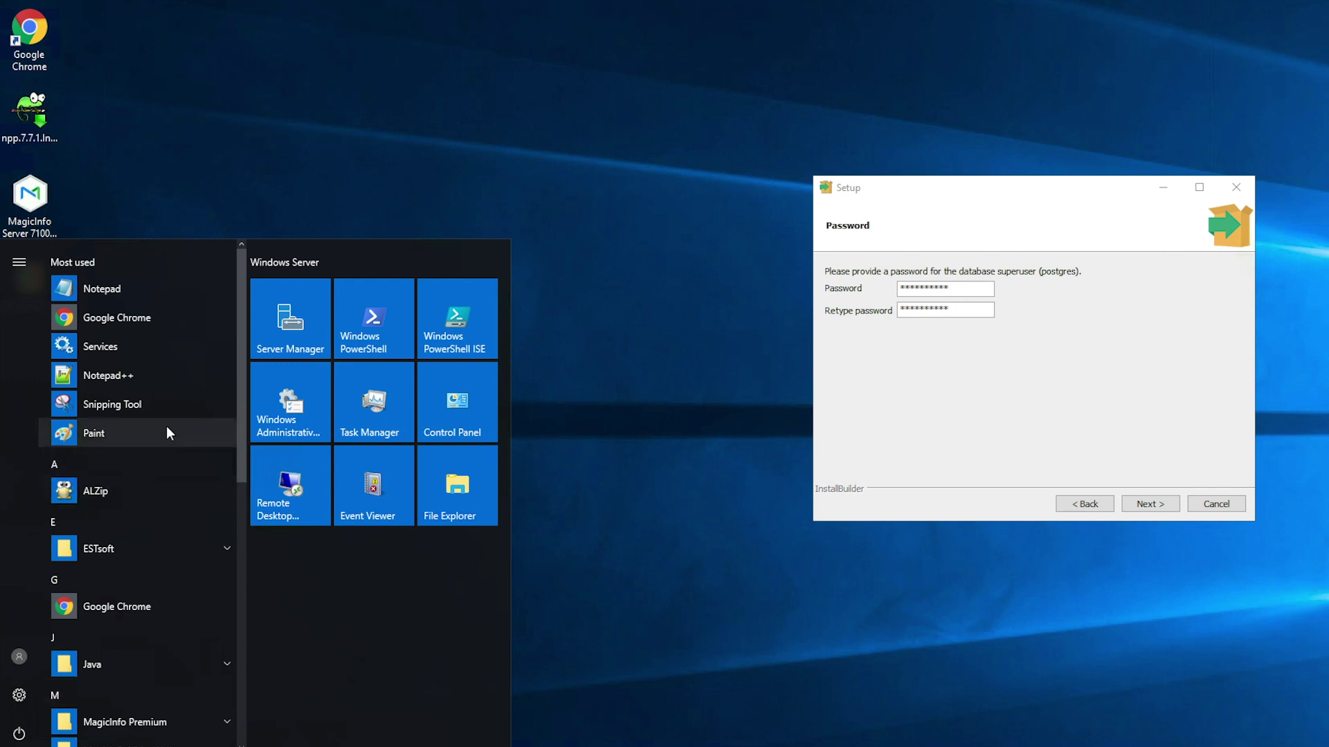
# - Launch Notepad++ from the Start menu's Most used list
pyautogui.click(173, 385)
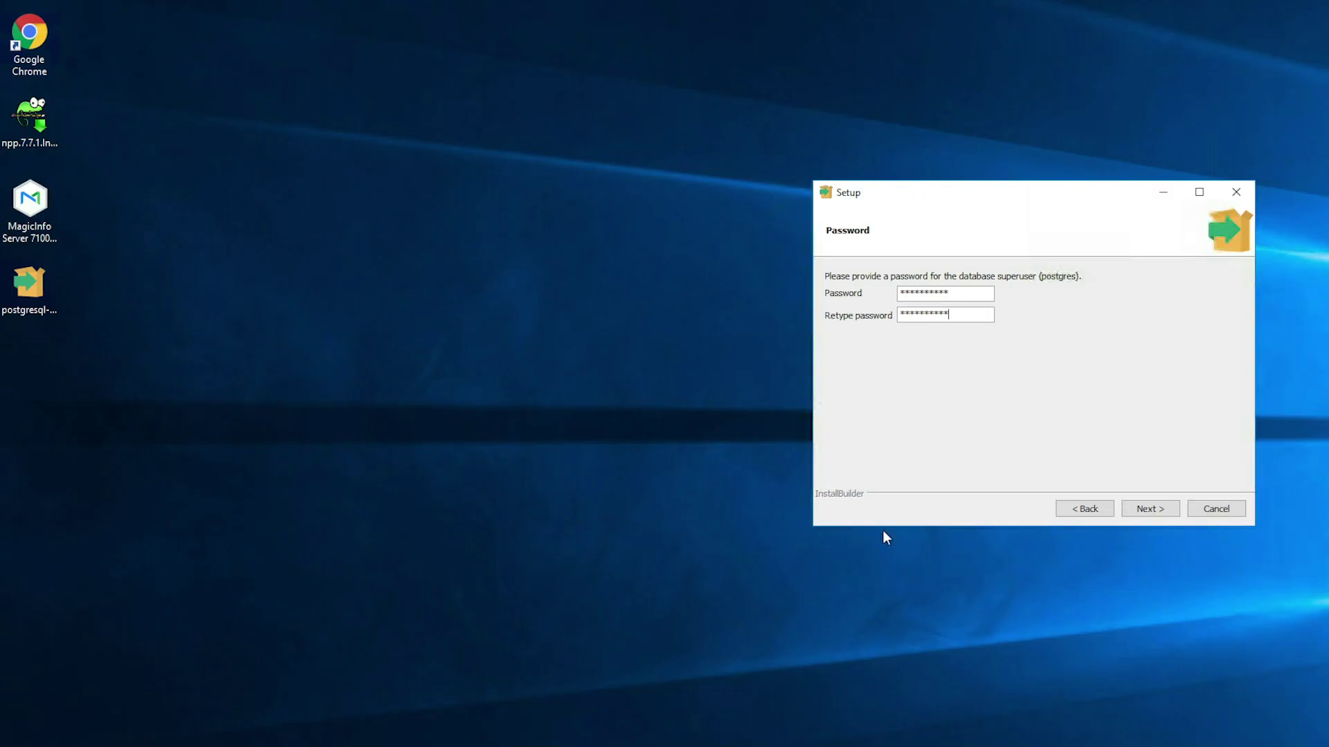
# - Install PostgreSQL on port 5432 with default locale, skip Stack Builder, and finish
pyautogui.click(1148, 509)
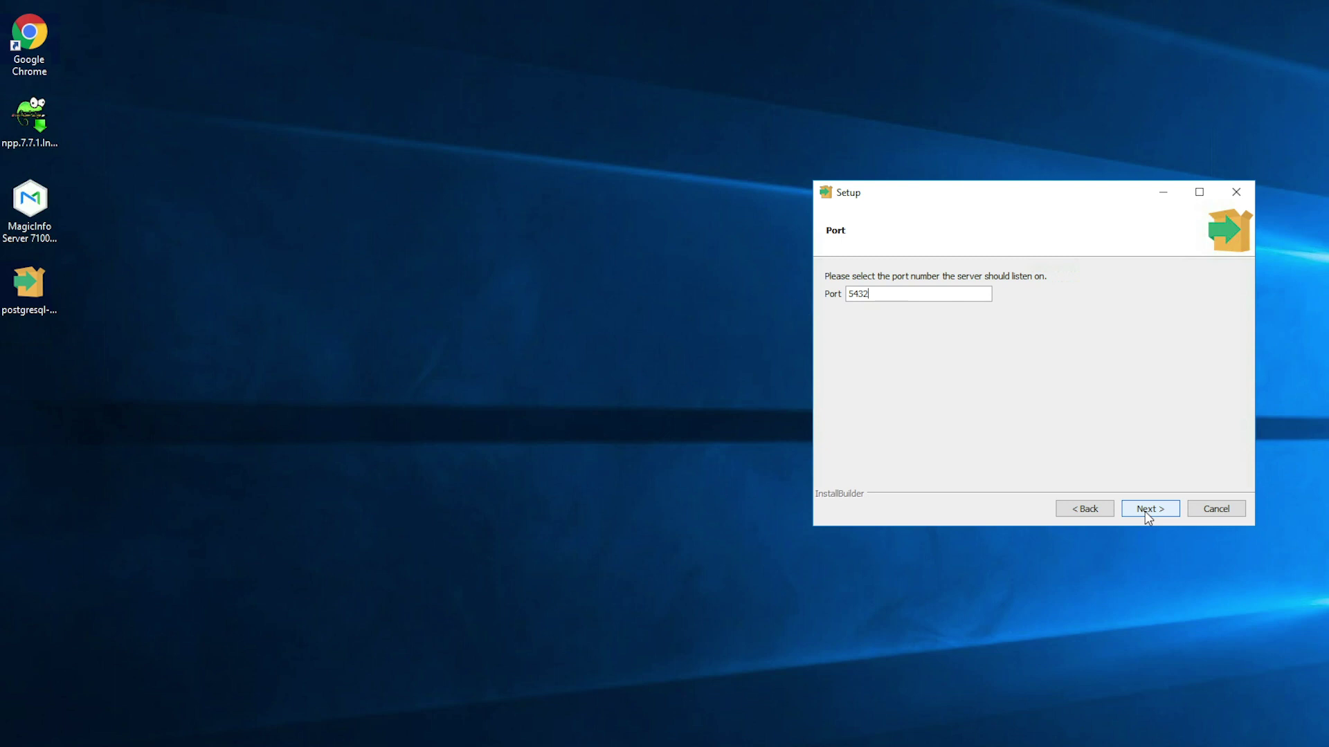
pyautogui.click(1147, 514)
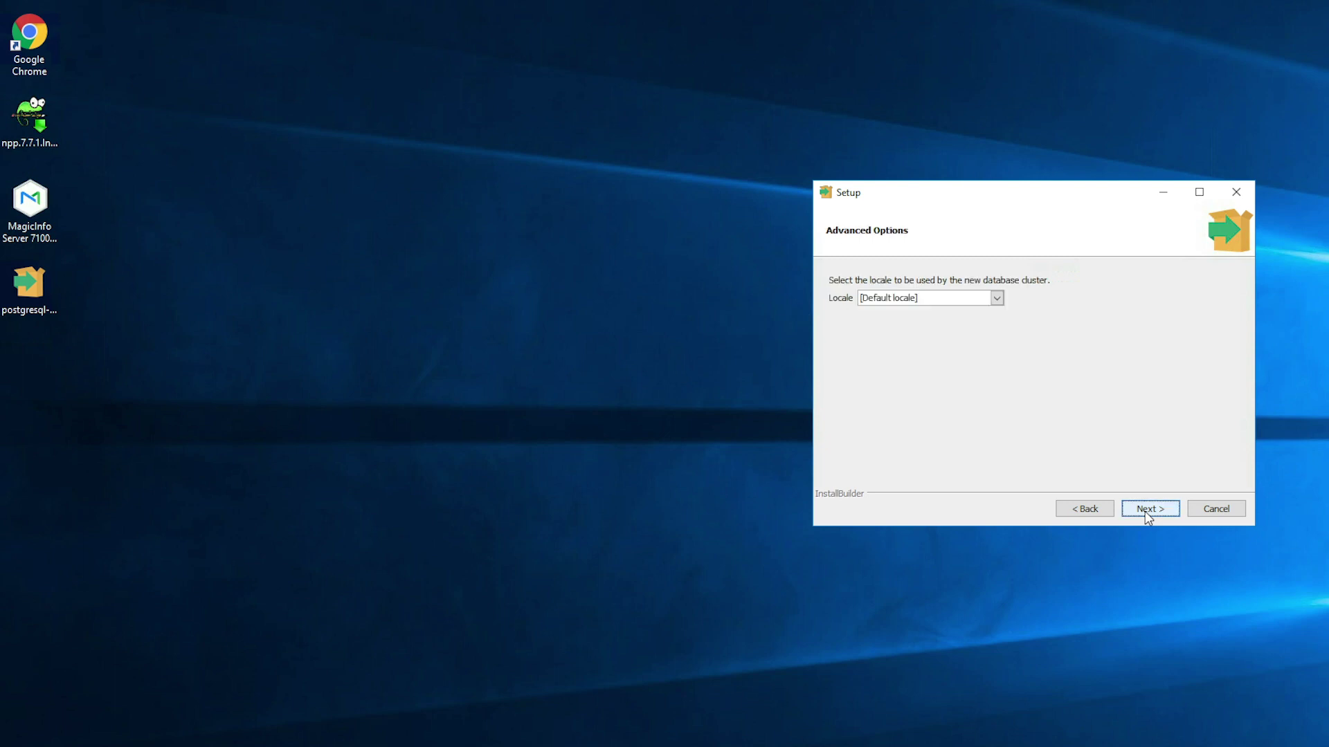
pyautogui.click(1146, 516)
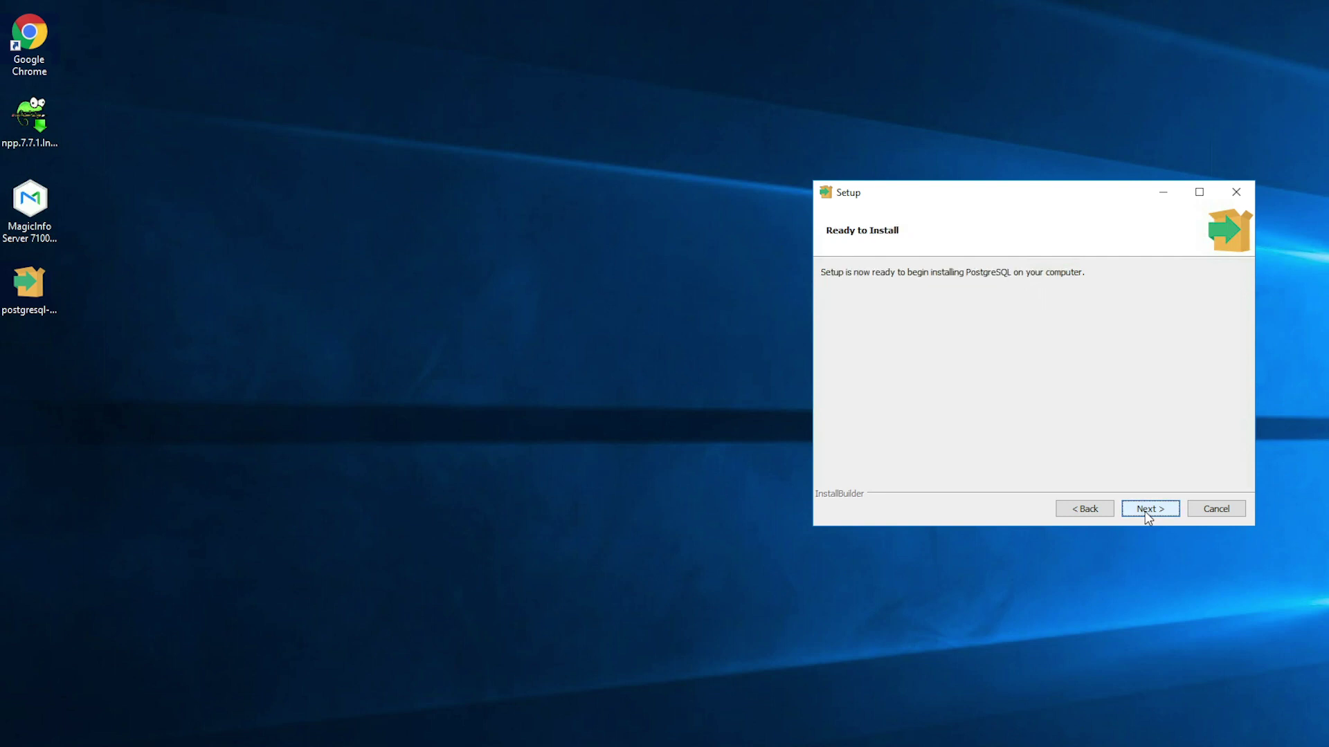
pyautogui.click(1147, 511)
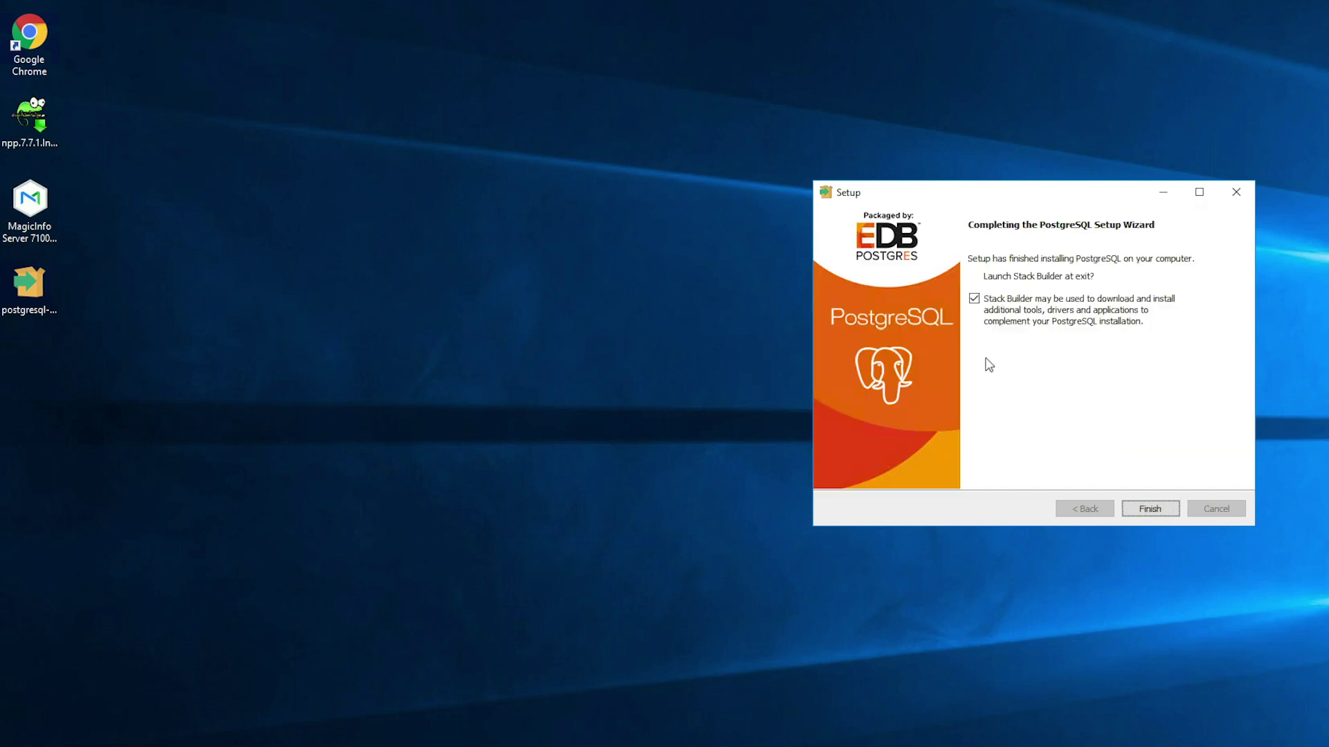
pyautogui.click(974, 299)
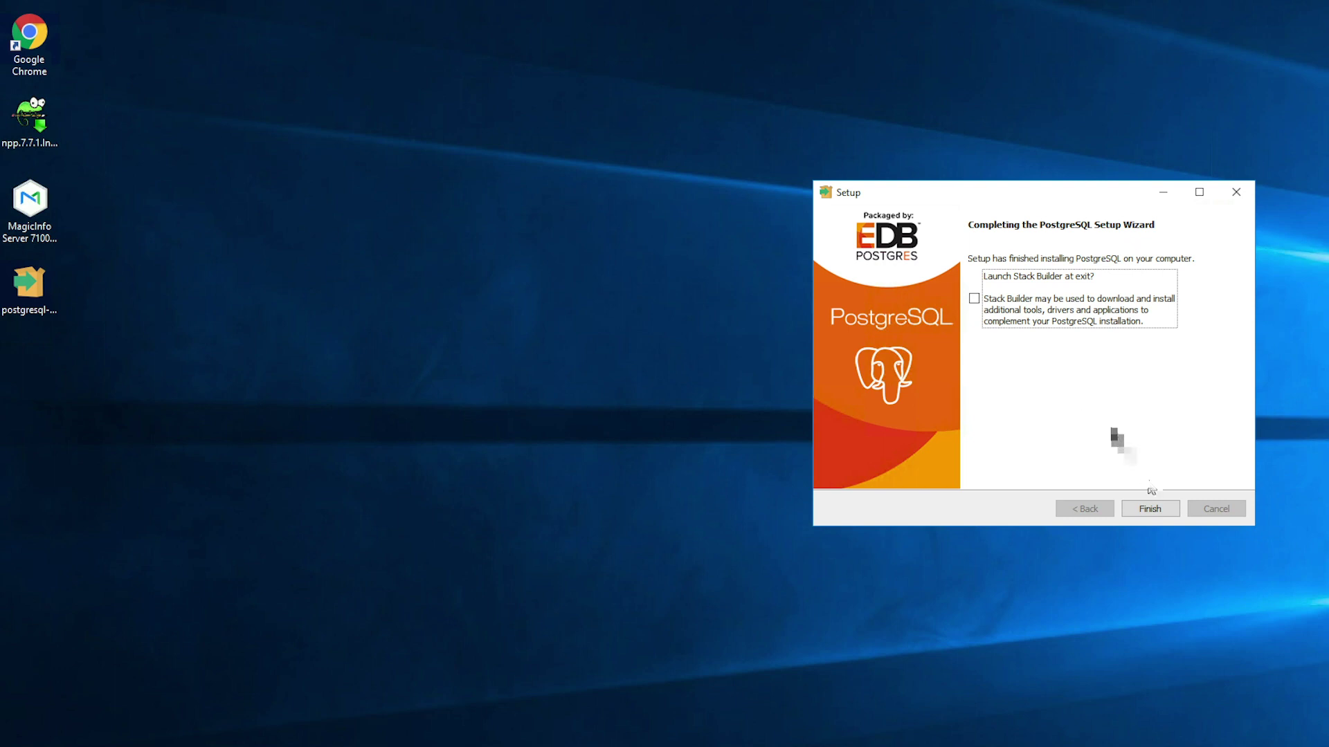
pyautogui.click(1153, 510)
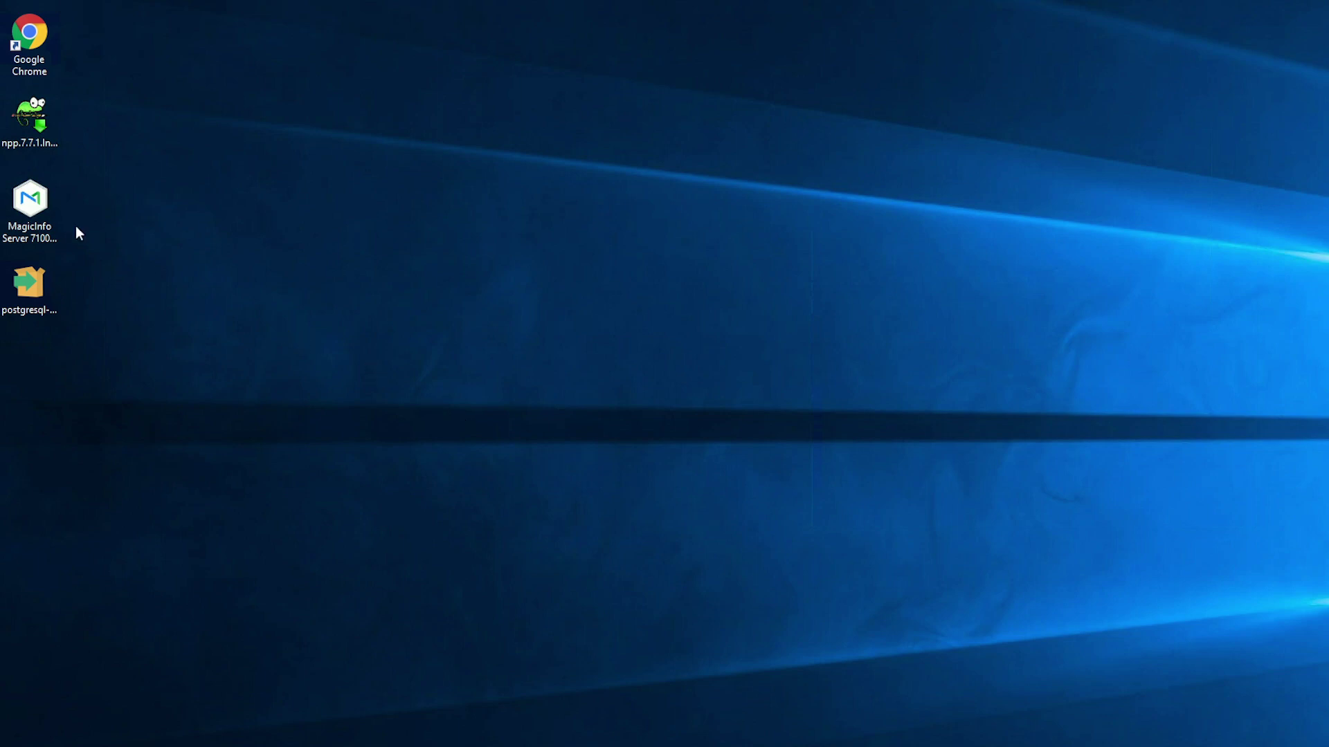
# - Launch the MagicInfo Server 7100.2 setup in English and continue the interrupted installation
pyautogui.doubleClick(31, 216)
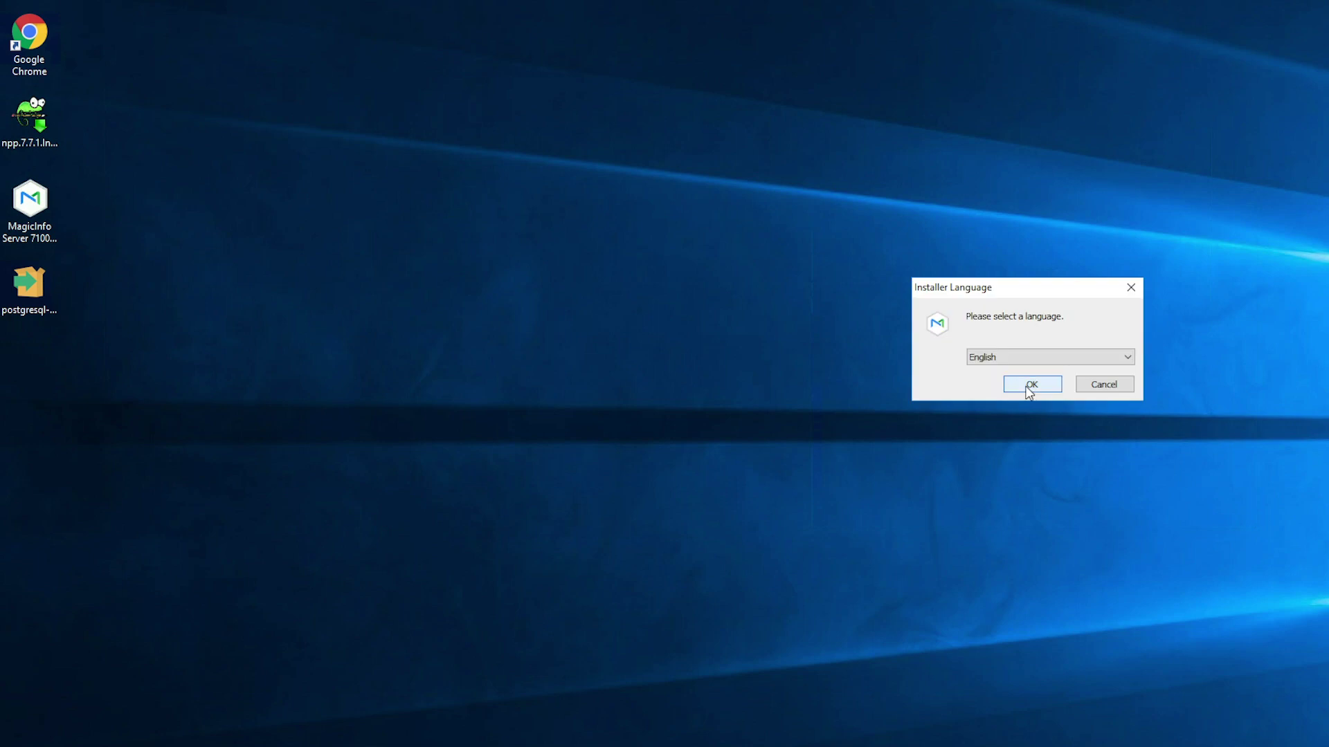
pyautogui.click(1031, 385)
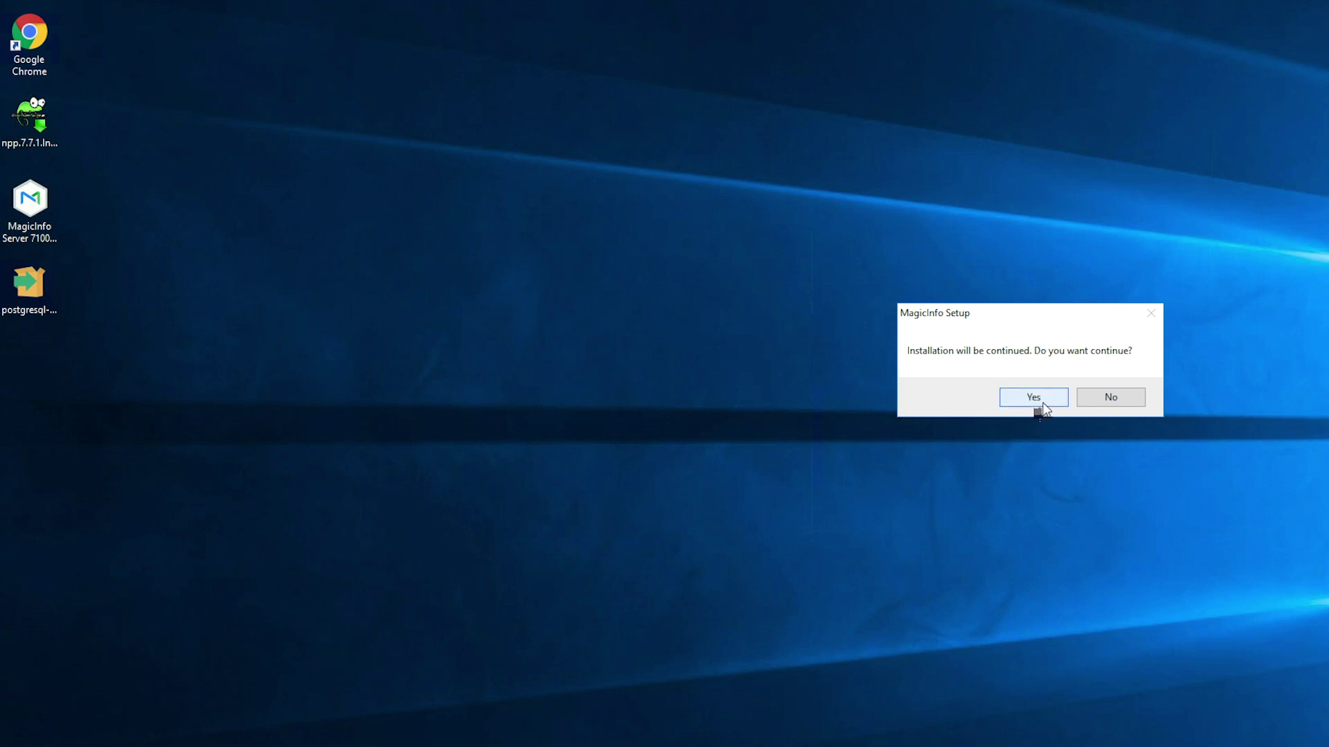
pyautogui.click(1043, 404)
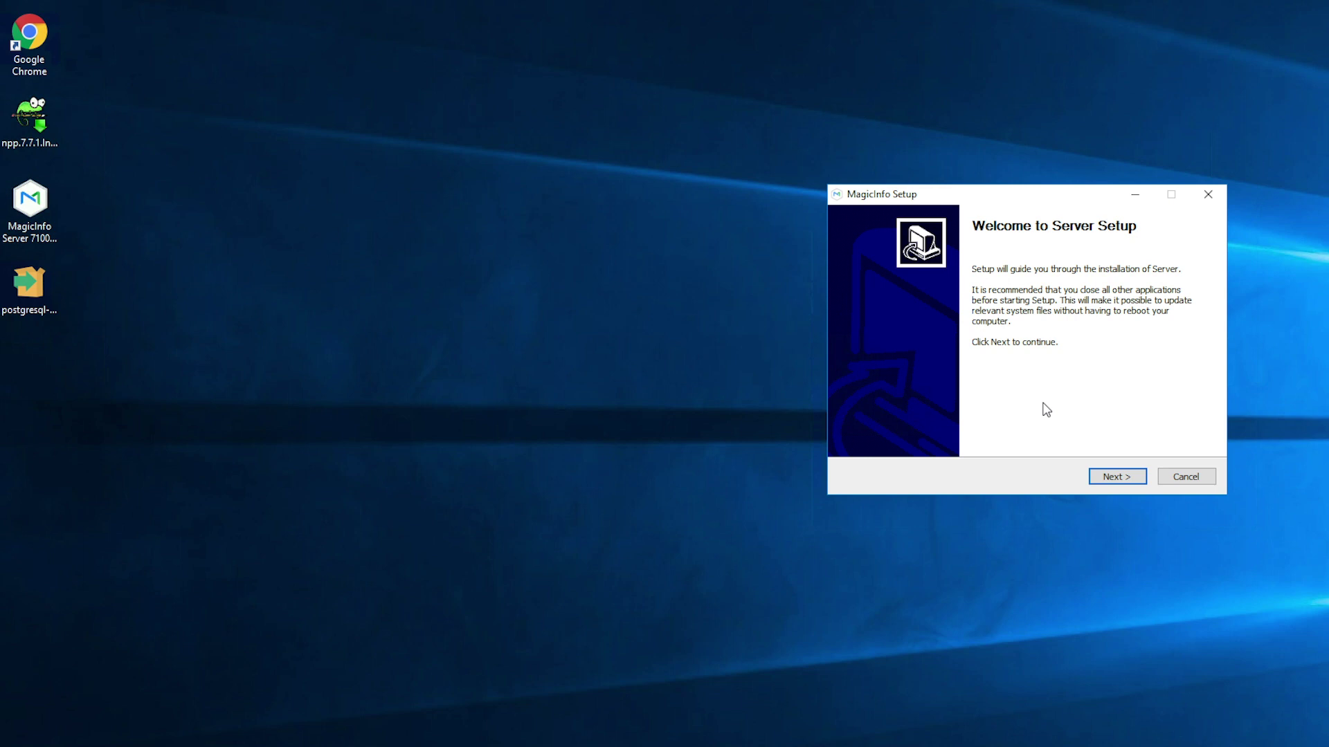
# - Accept the licence, keeping C:\MagicInfo Premium and Express Install with Postgres
pyautogui.click(1114, 479)
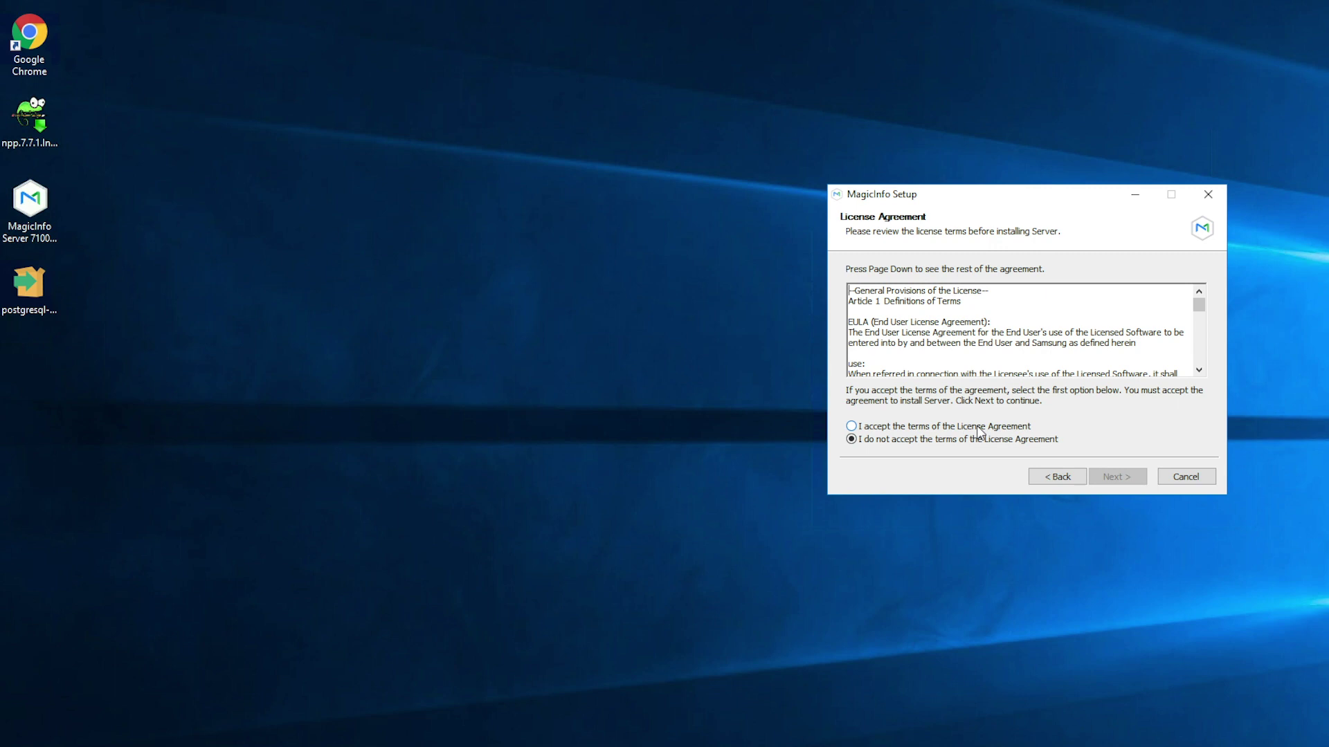
pyautogui.click(979, 429)
pyautogui.click(1117, 478)
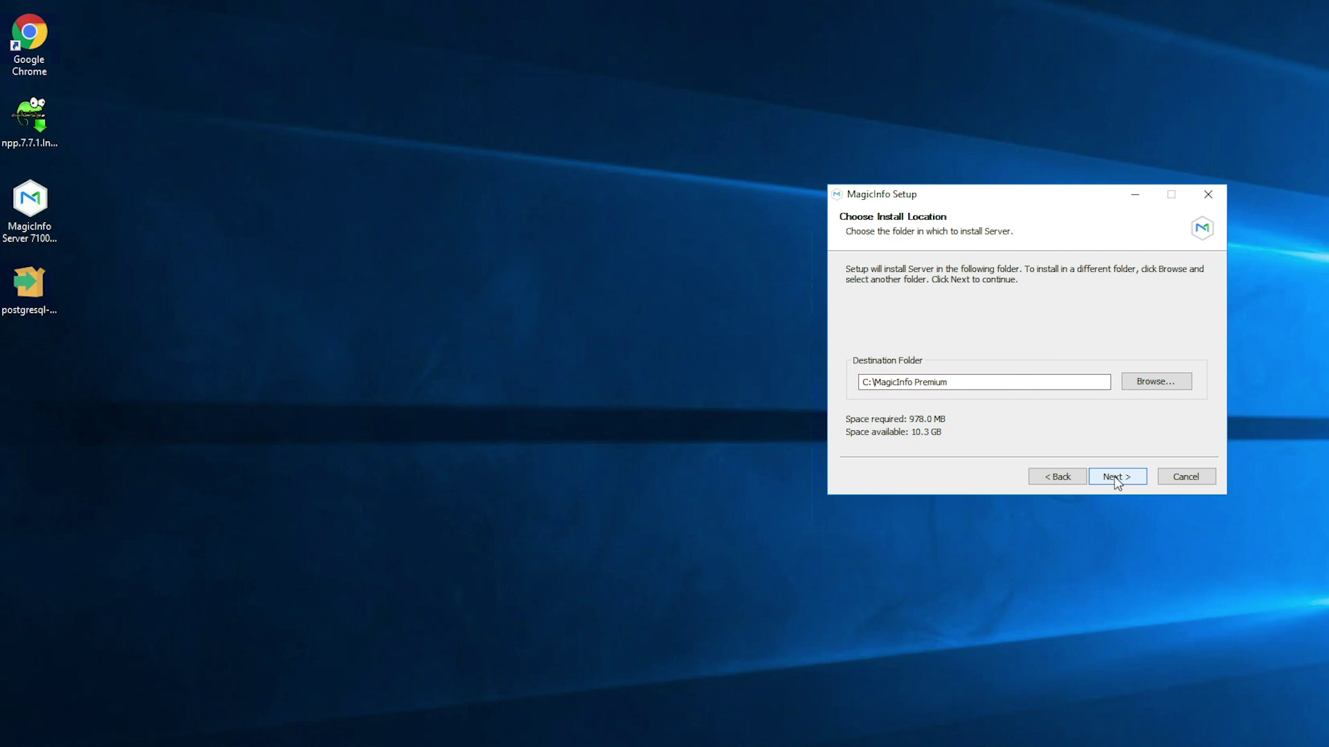
pyautogui.click(1116, 478)
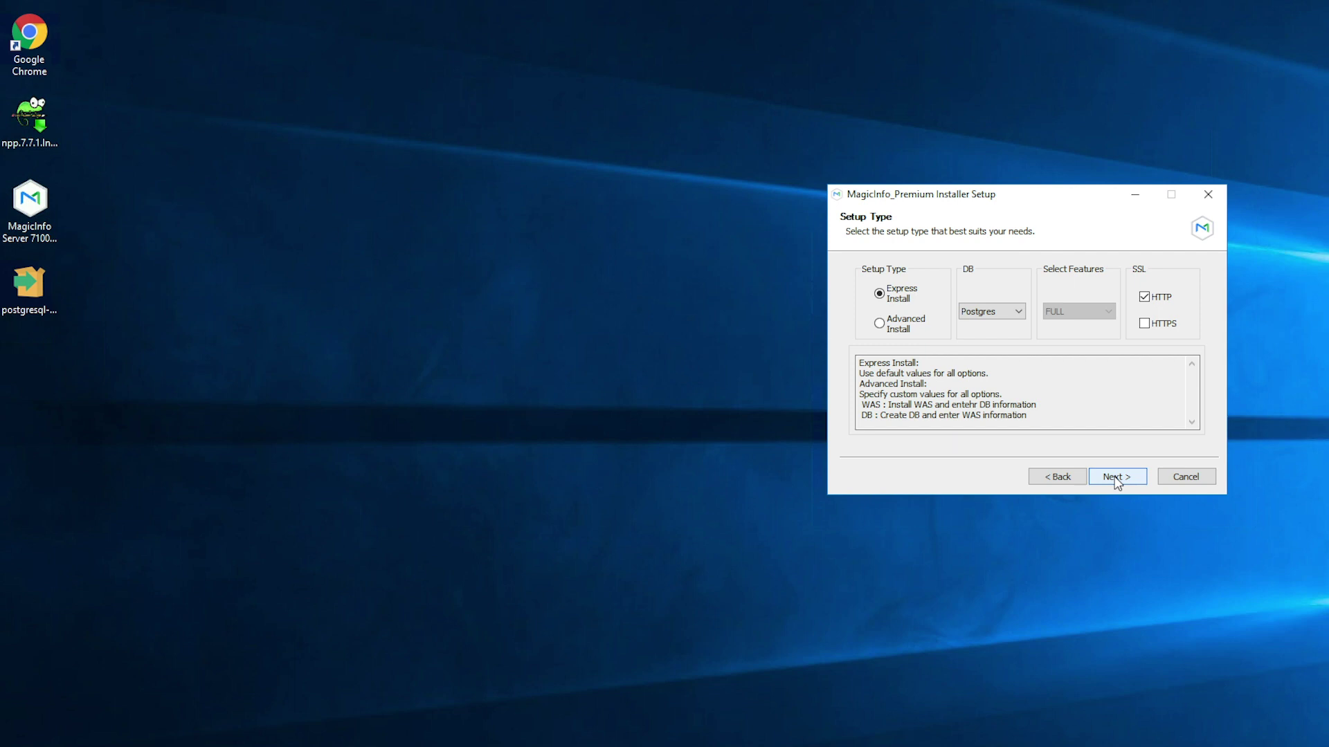
pyautogui.click(1116, 482)
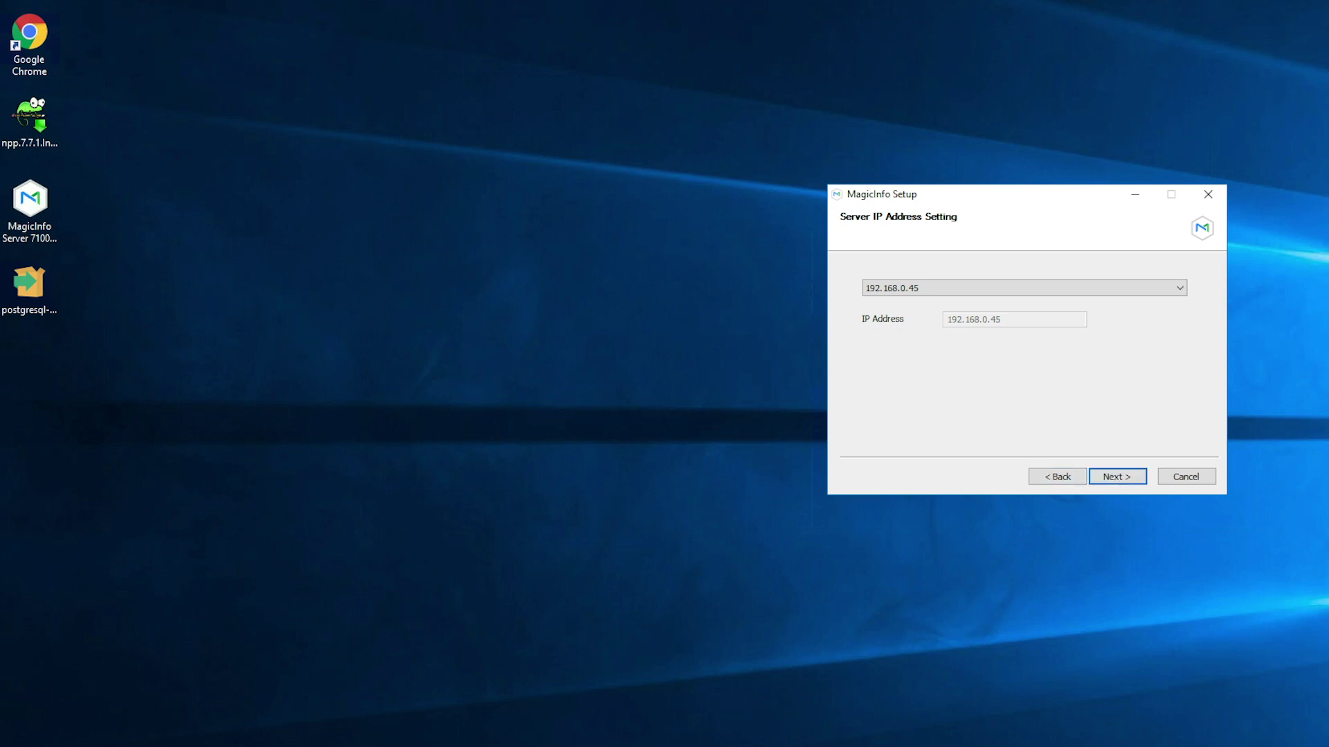
# - Check the detected server IP 192.168.0.45 and bring Notepad++ forward from the taskbar
pyautogui.moveTo(295, 744)
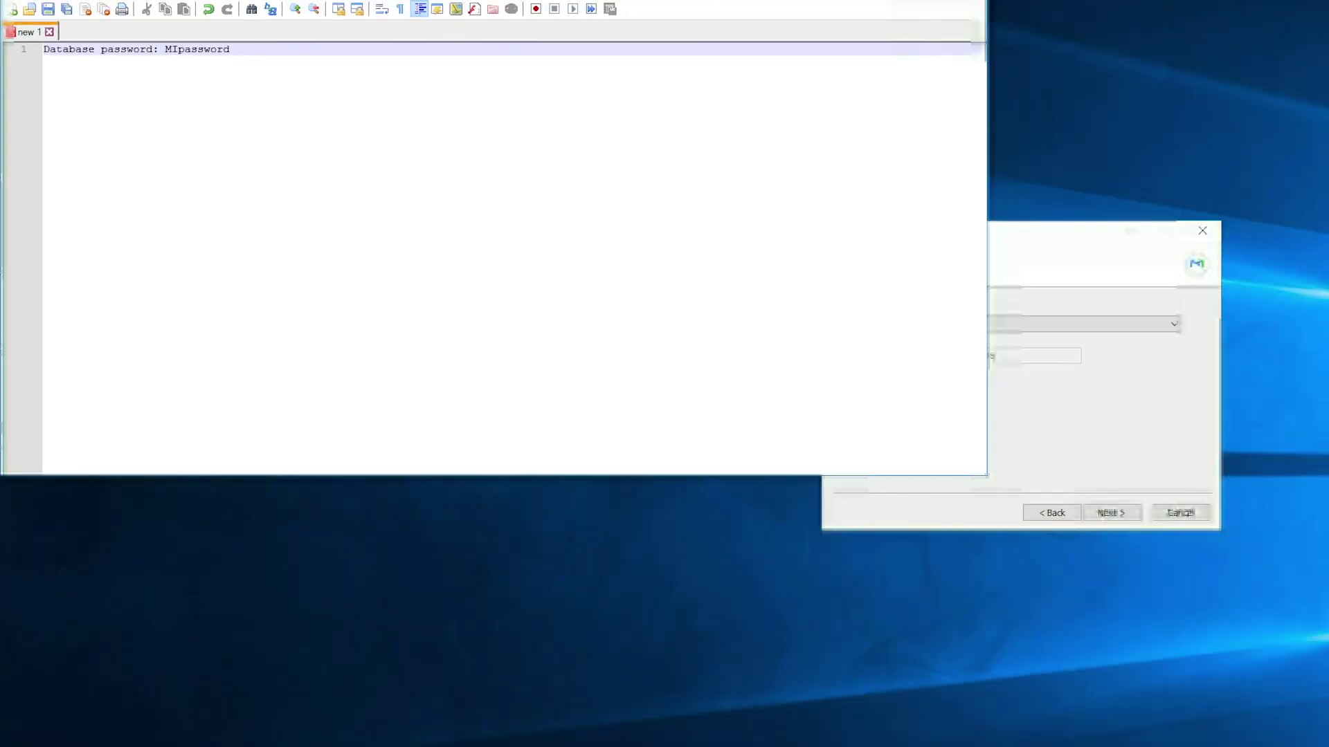
# - Move the installer lower right, add 'IP address: 192.168.0.45' to the notes, and continue
pyautogui.click(1039, 315)
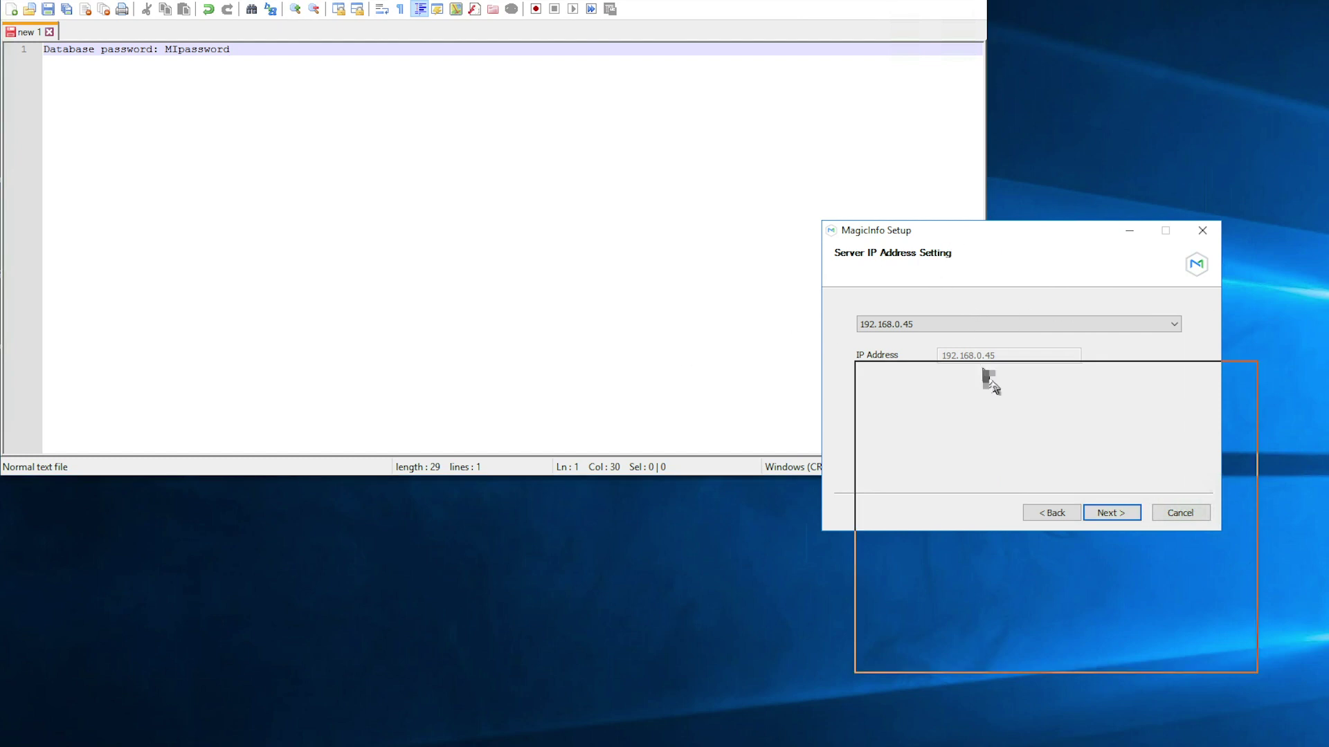
pyautogui.moveTo(956, 227); pyautogui.dragTo(1001, 391)
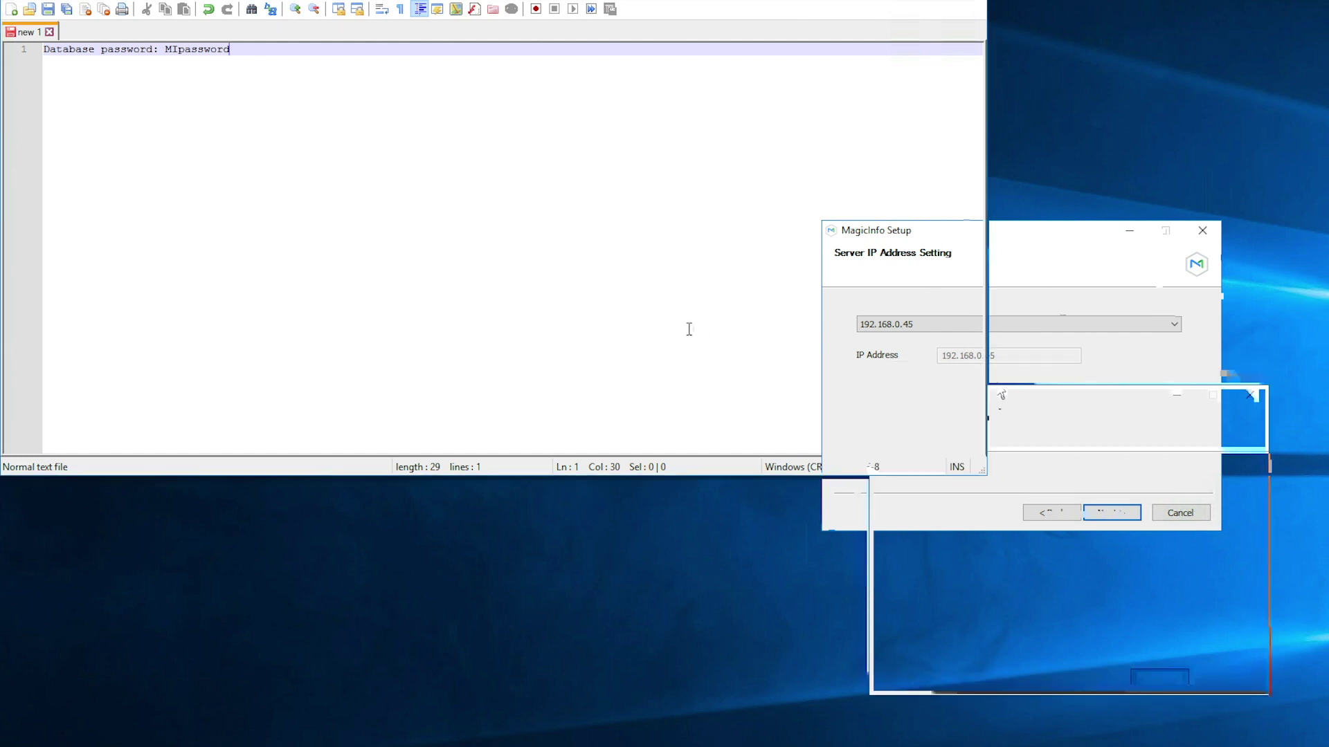
pyautogui.click(517, 235)
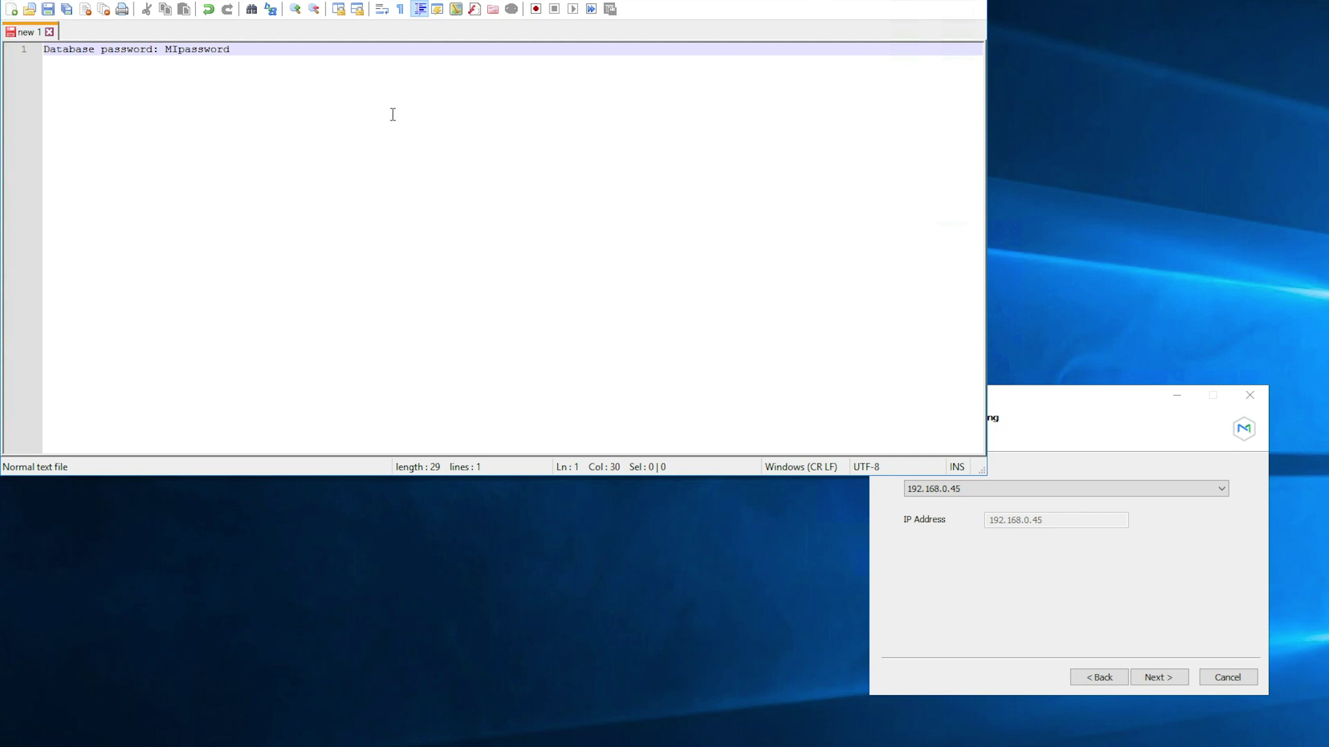
pyautogui.press('Return')
pyautogui.write('IP address')
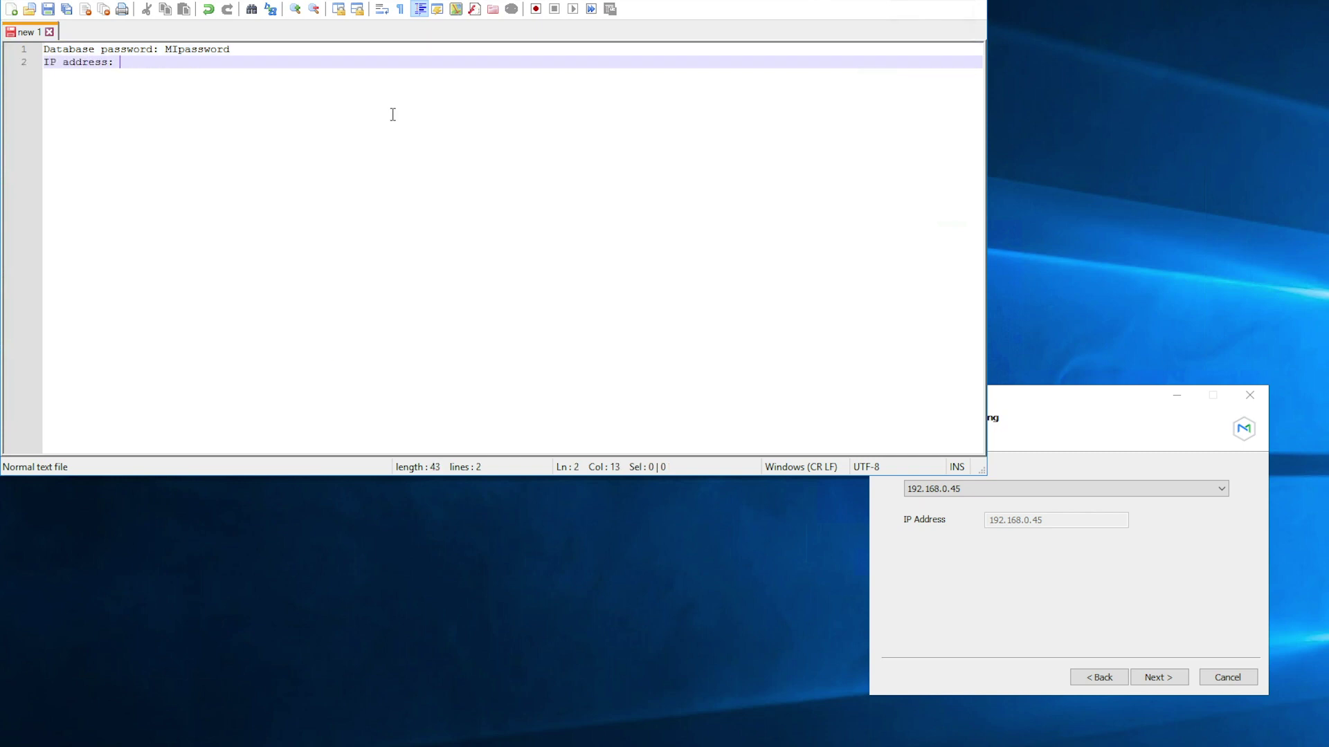
pyautogui.write(': 192.168.0.45')
pyautogui.click(975, 563)
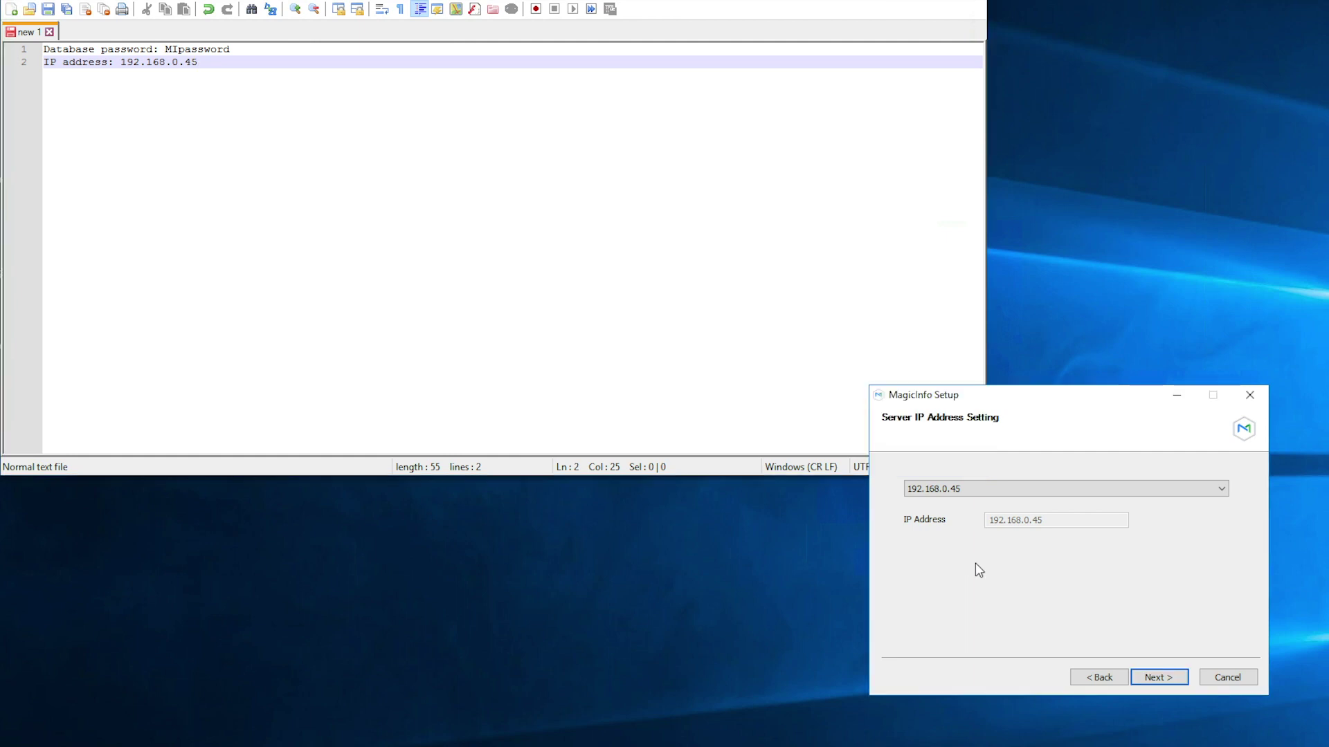
pyautogui.click(1167, 679)
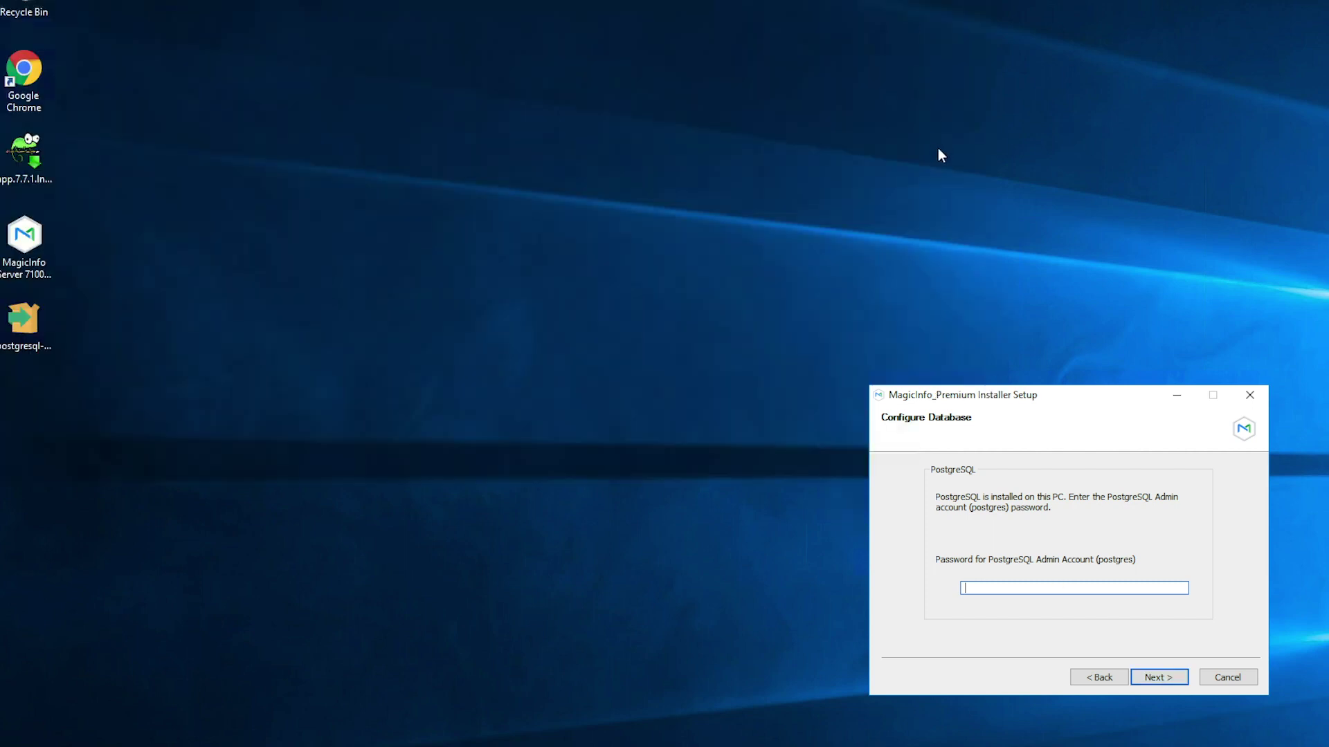
# - Look up the database password in the notes and enter it as the PostgreSQL admin password
pyautogui.hotkey('alt', 'Tab')
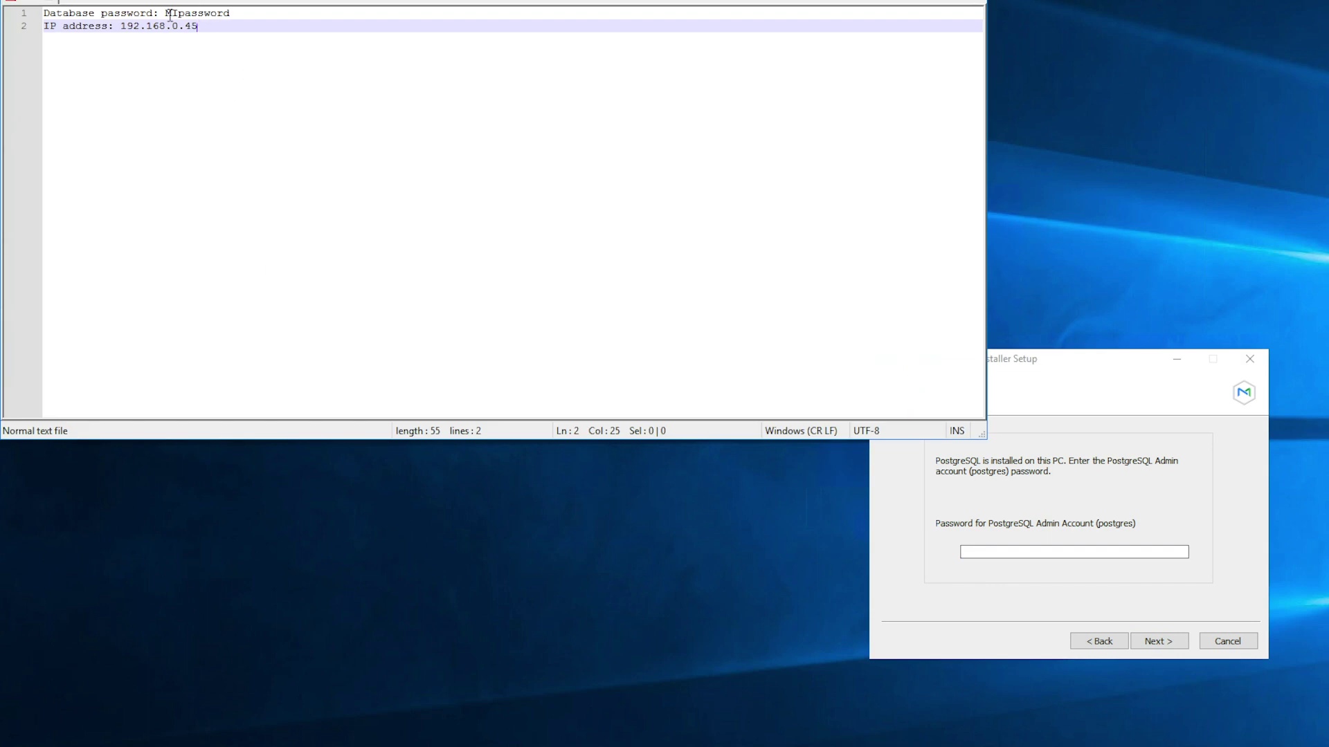
pyautogui.moveTo(166, 13); pyautogui.dragTo(231, 15)
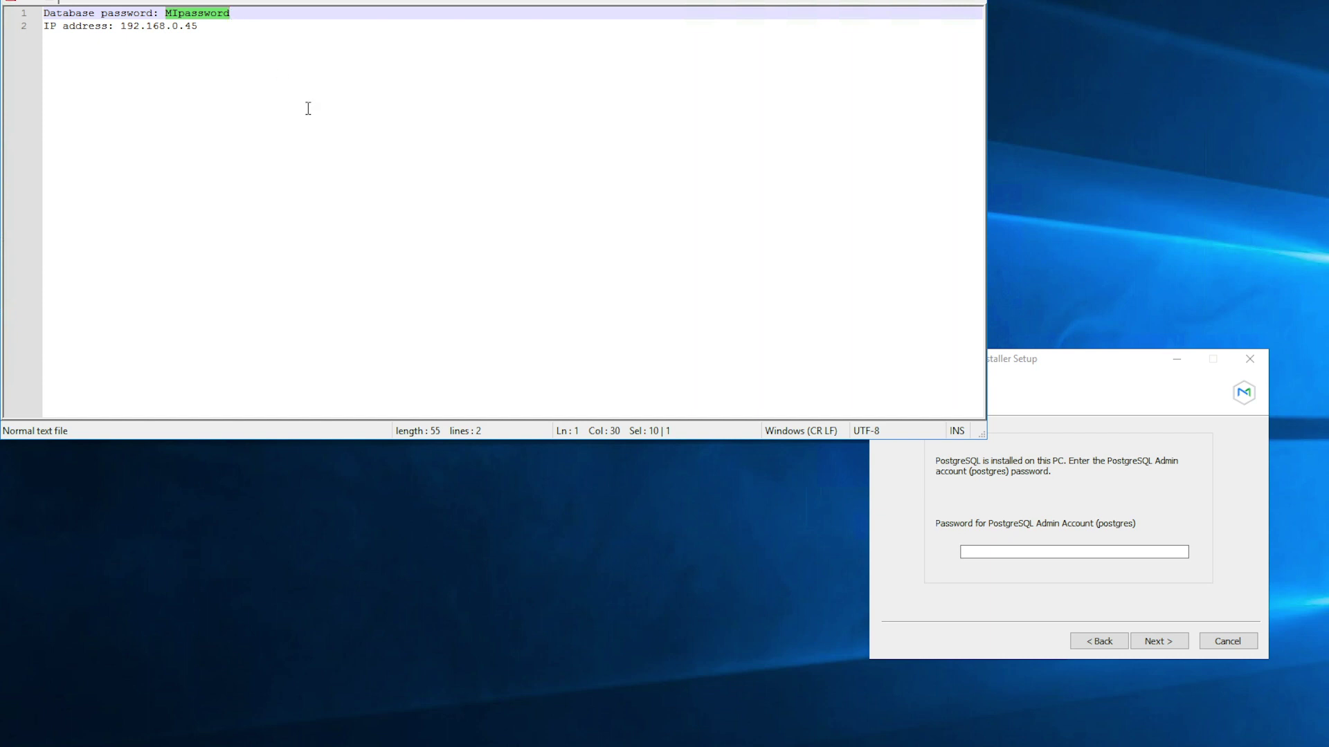
pyautogui.press('Down')
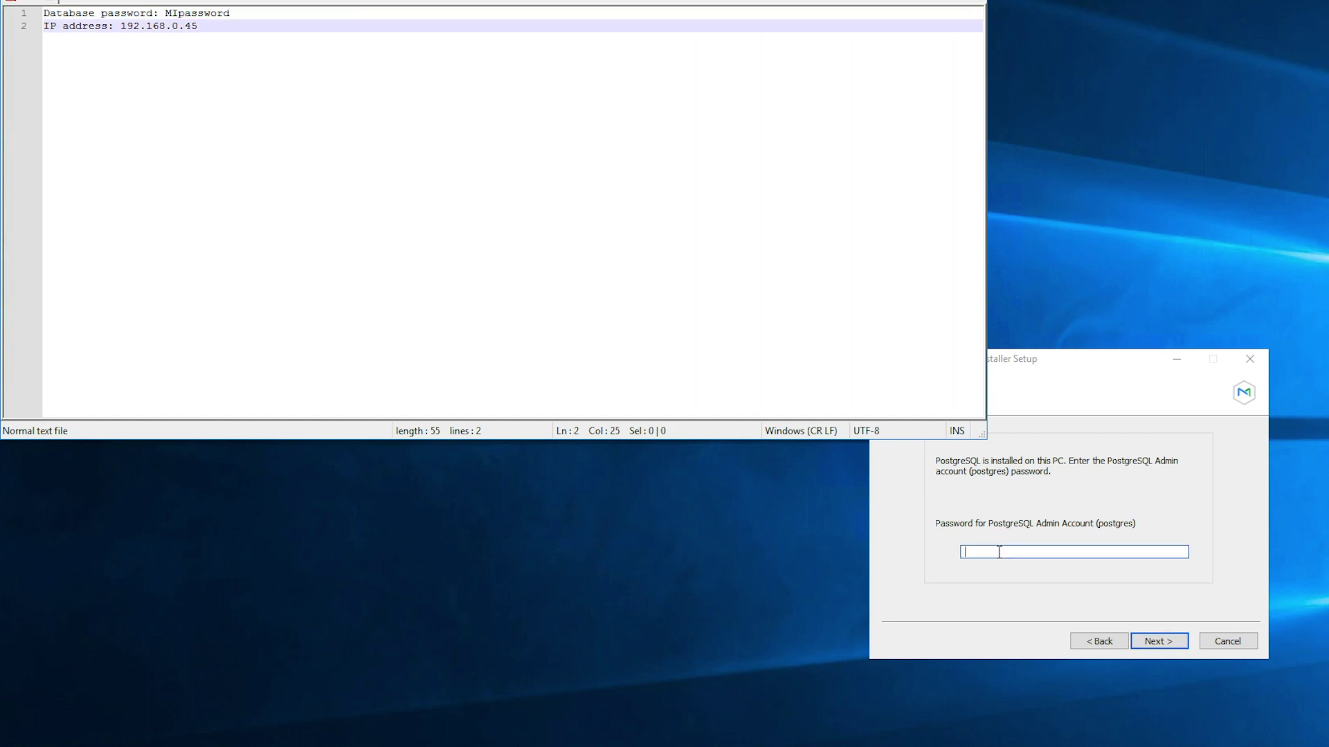
pyautogui.click(999, 552)
pyautogui.write('MI')
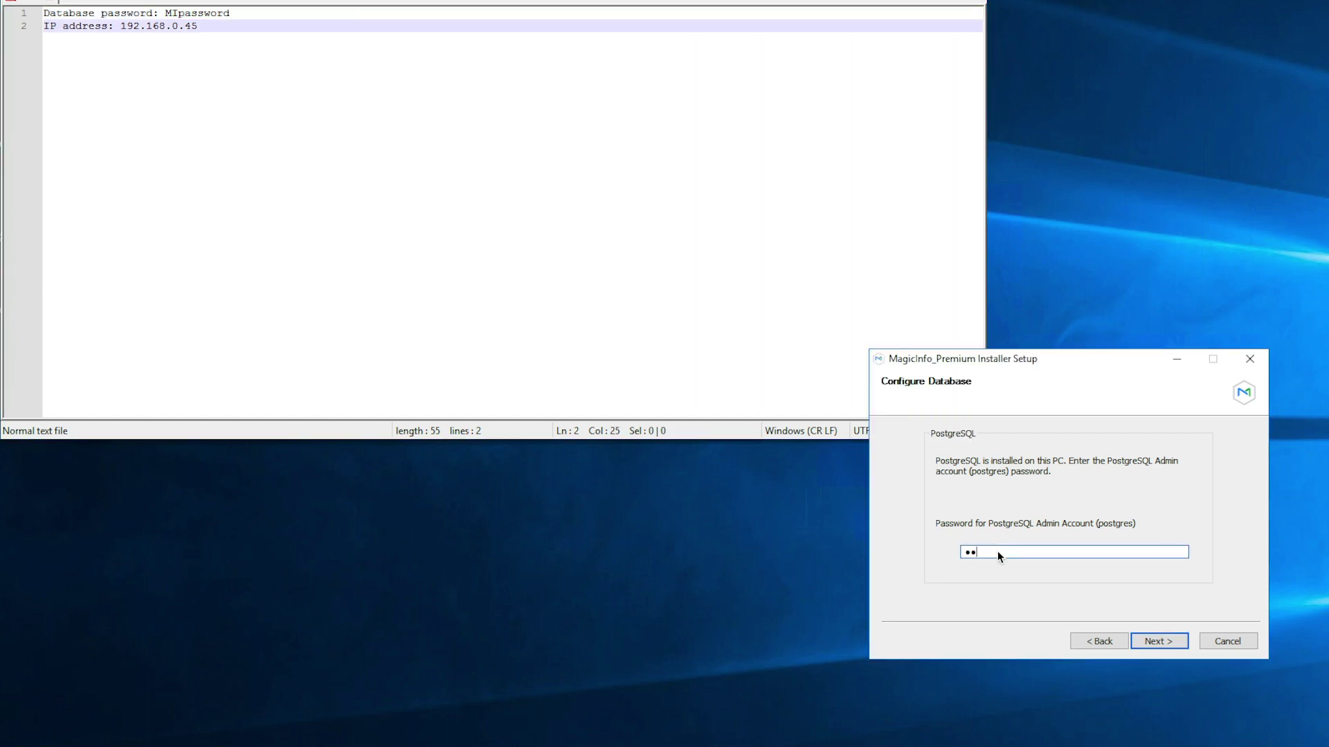
pyautogui.write('password')
pyautogui.click(1144, 641)
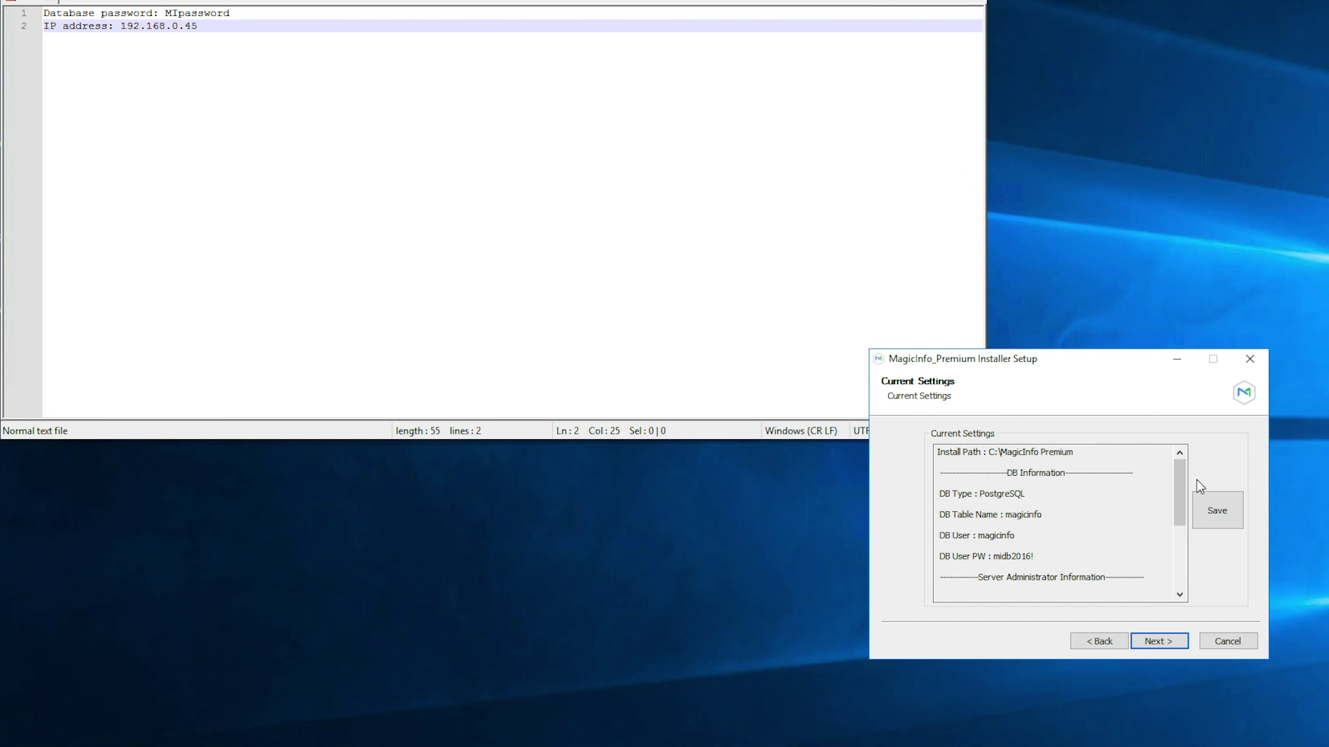
# - Save the settings summary to MISInformation.txt and select the Current Settings text
pyautogui.click(1231, 524)
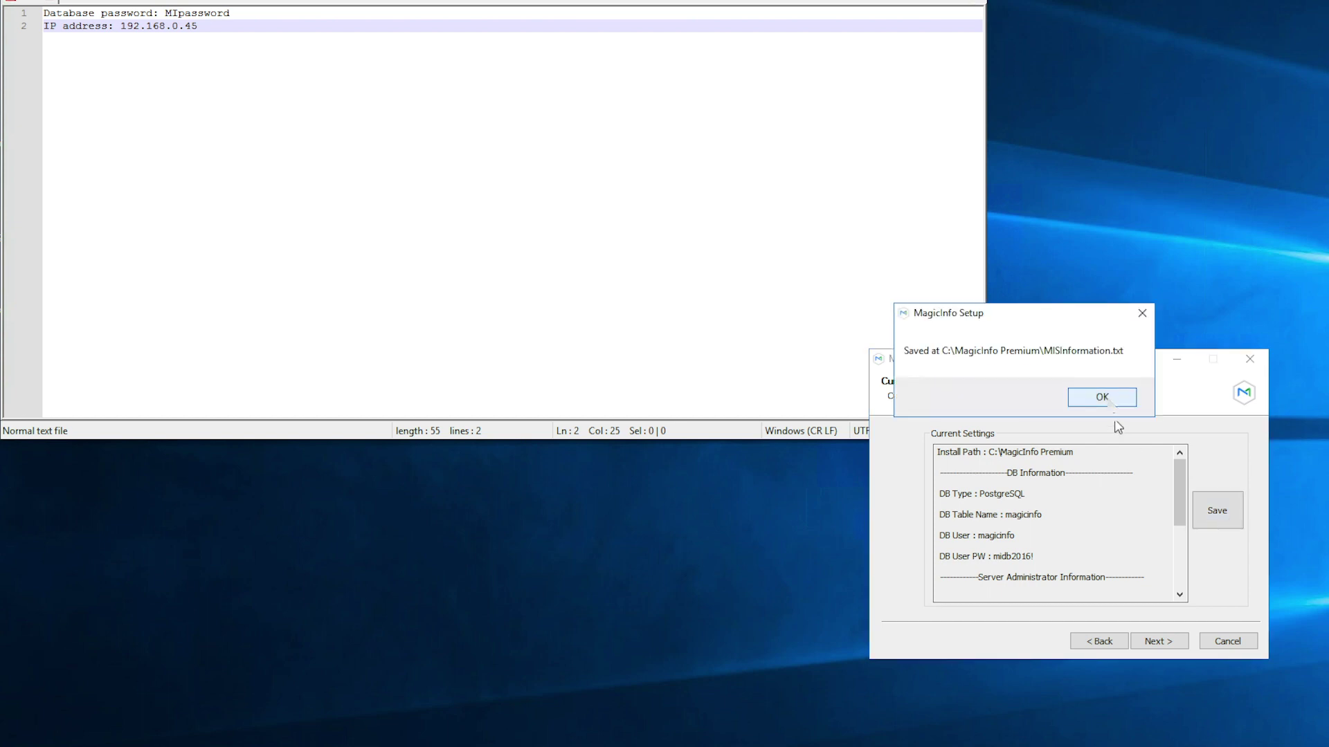
pyautogui.click(1108, 400)
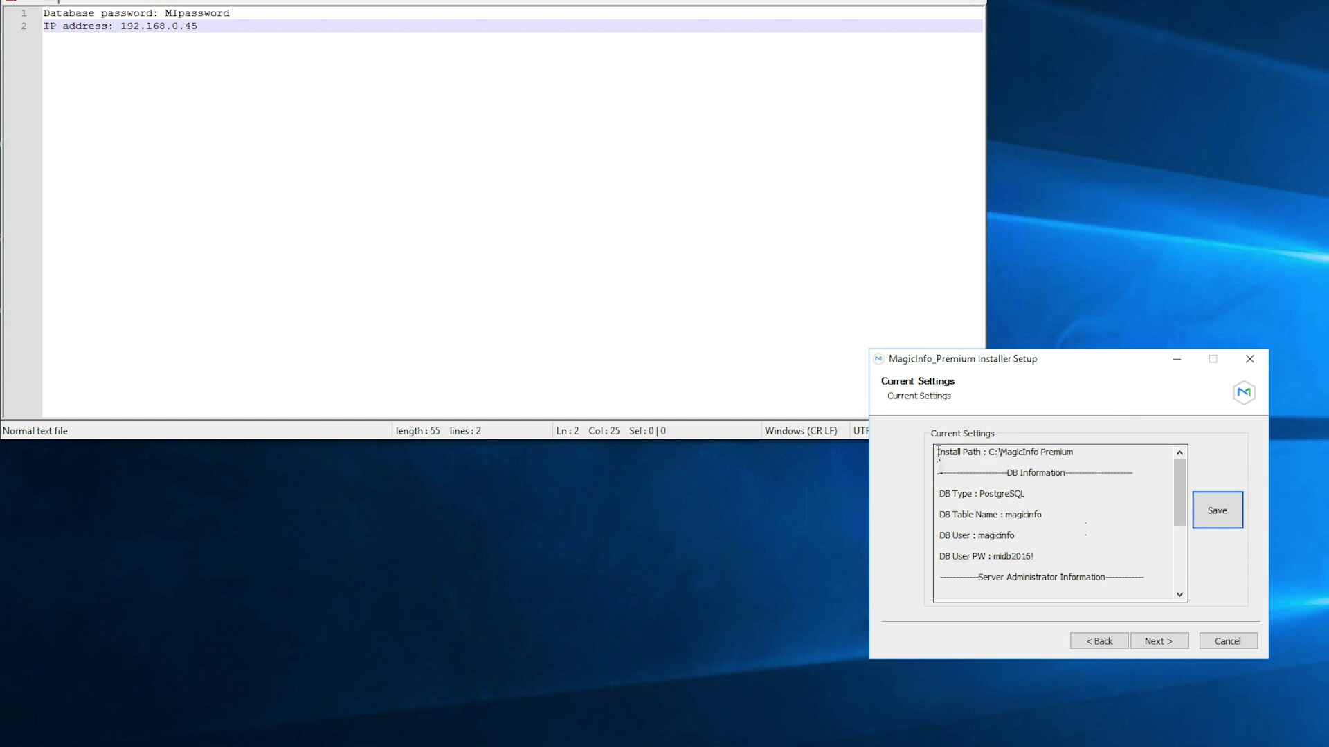
pyautogui.moveTo(938, 452); pyautogui.dragTo(1134, 614)
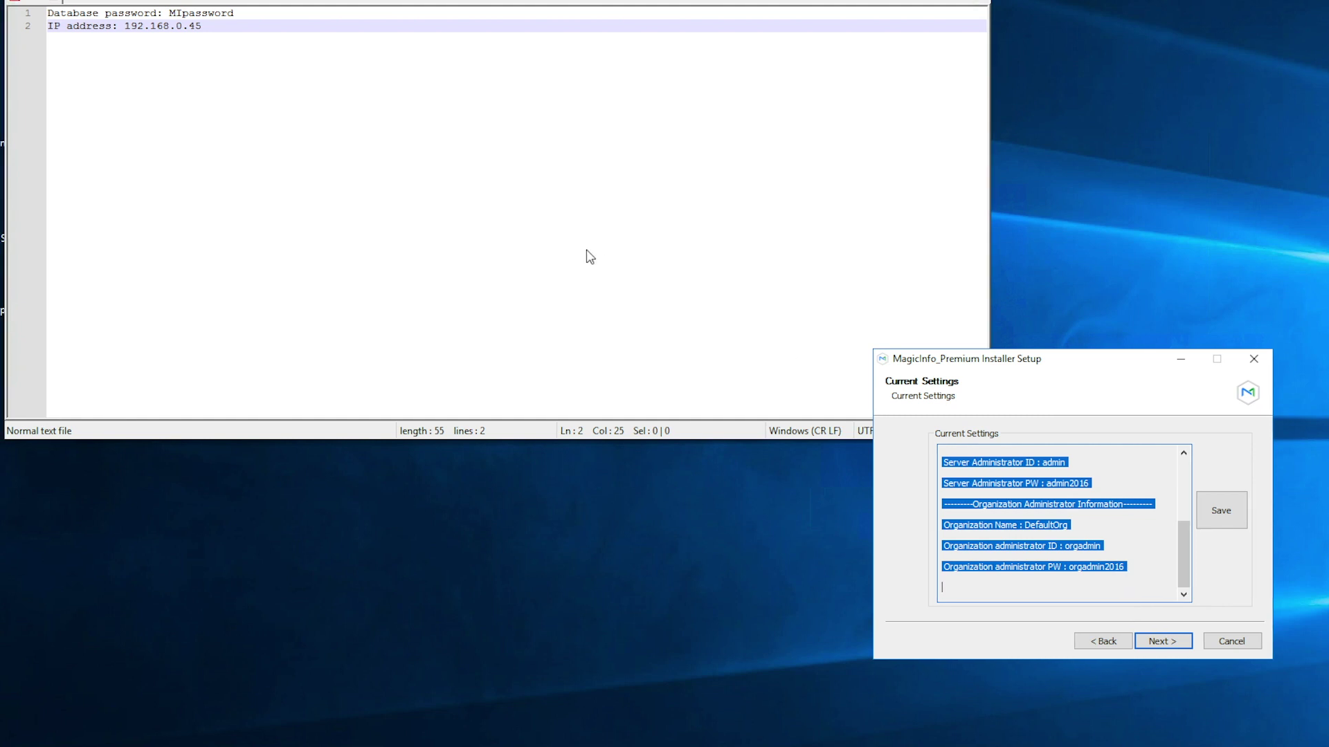
# - Paste the settings summary into the Notepad++ notes below new lines, then advance the installer
pyautogui.click(356, 133)
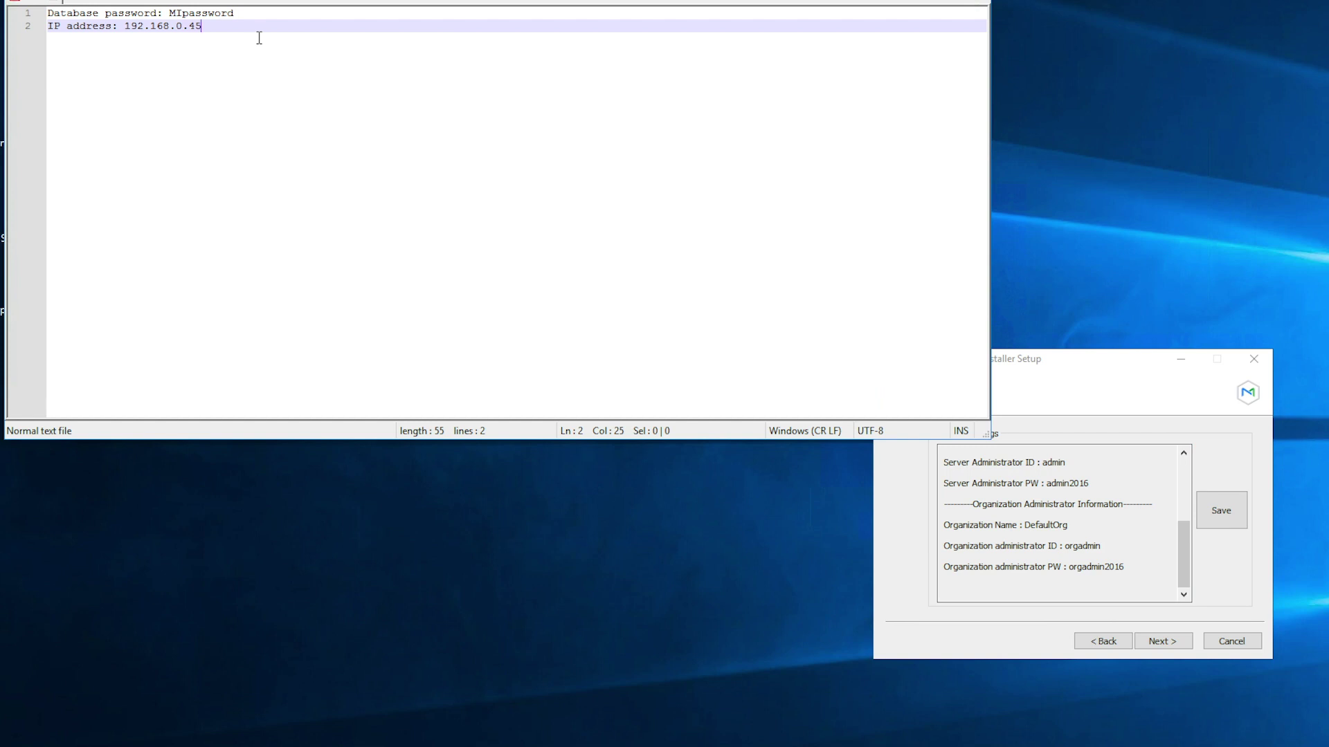
pyautogui.press('Return')
pyautogui.press('Return')
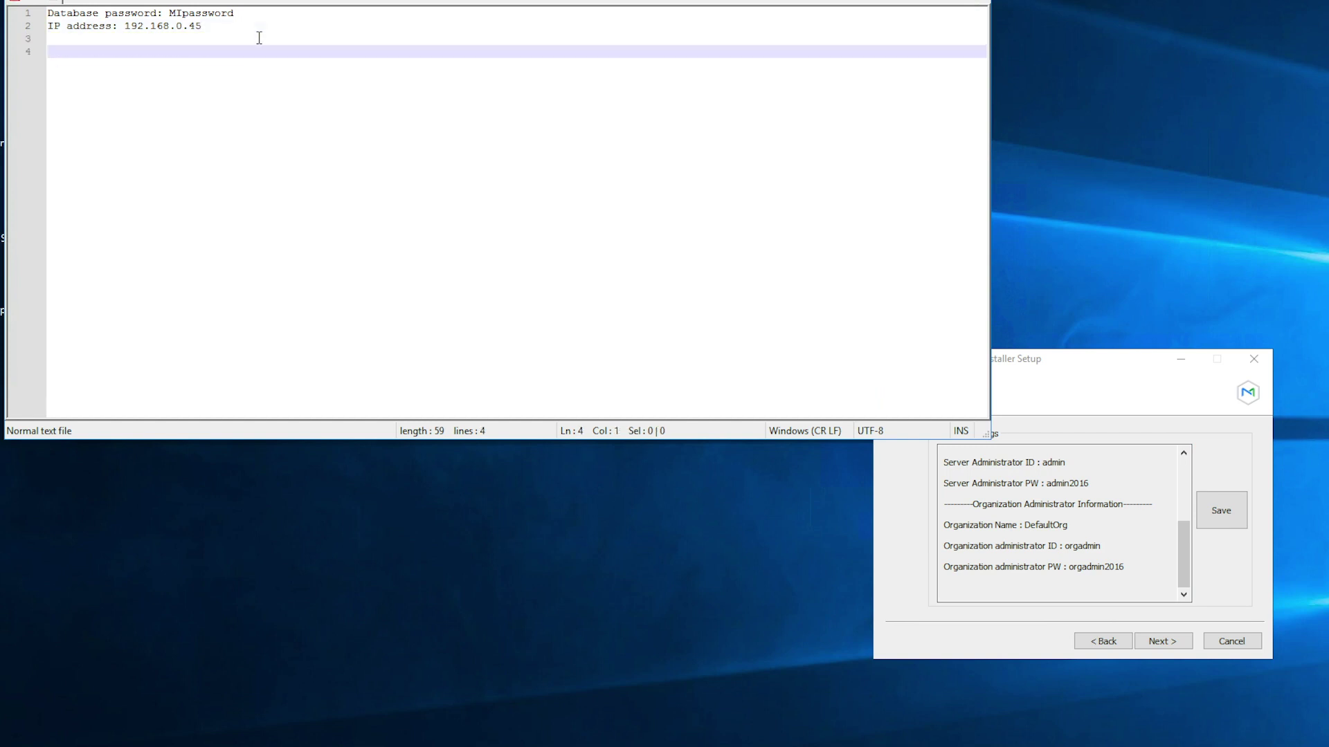
pyautogui.write('Install Path : C:\\MagicInfo Premium   ---------------------DB Information---------------------   DB Type : PostgreSQL   DB Table Name : magicinfo   DB User : magicinfo   DB User PW : midb2016!   ------------Server Administrator Information------------   Server Administrator ID : admin   Server Administrator PW : admin2016   ---------Organization Administrator Information---------   Organization Name : DefaultOrg   Organization administrator ID : orgadmin   Organization administrator PW : orgadmin2016')
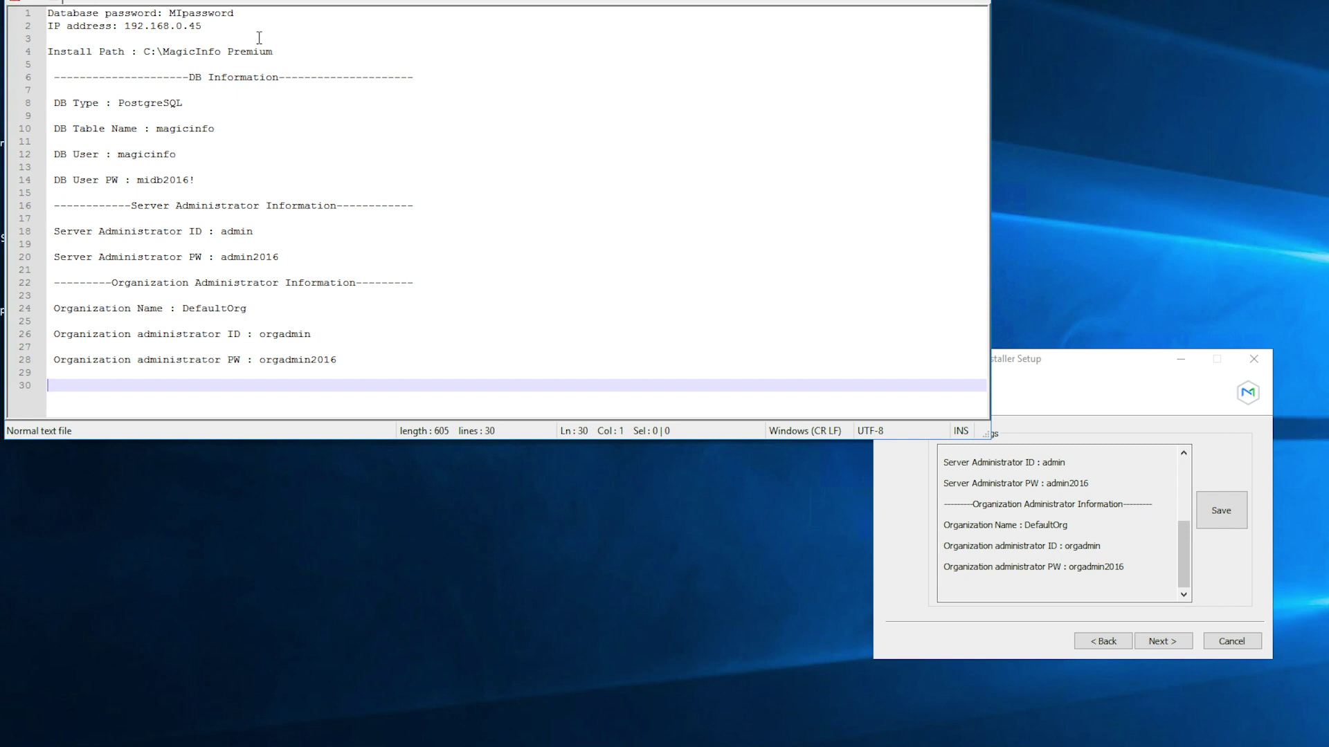
pyautogui.click(1084, 381)
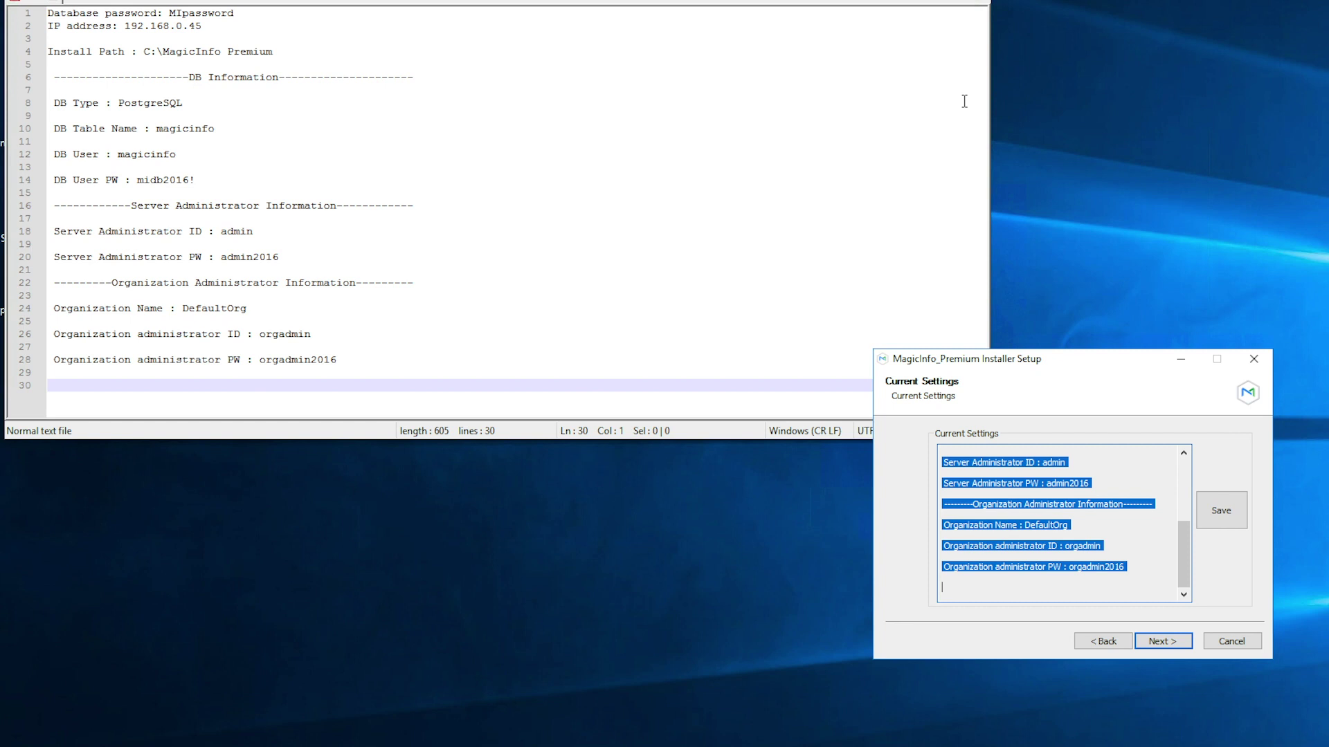
pyautogui.click(1160, 642)
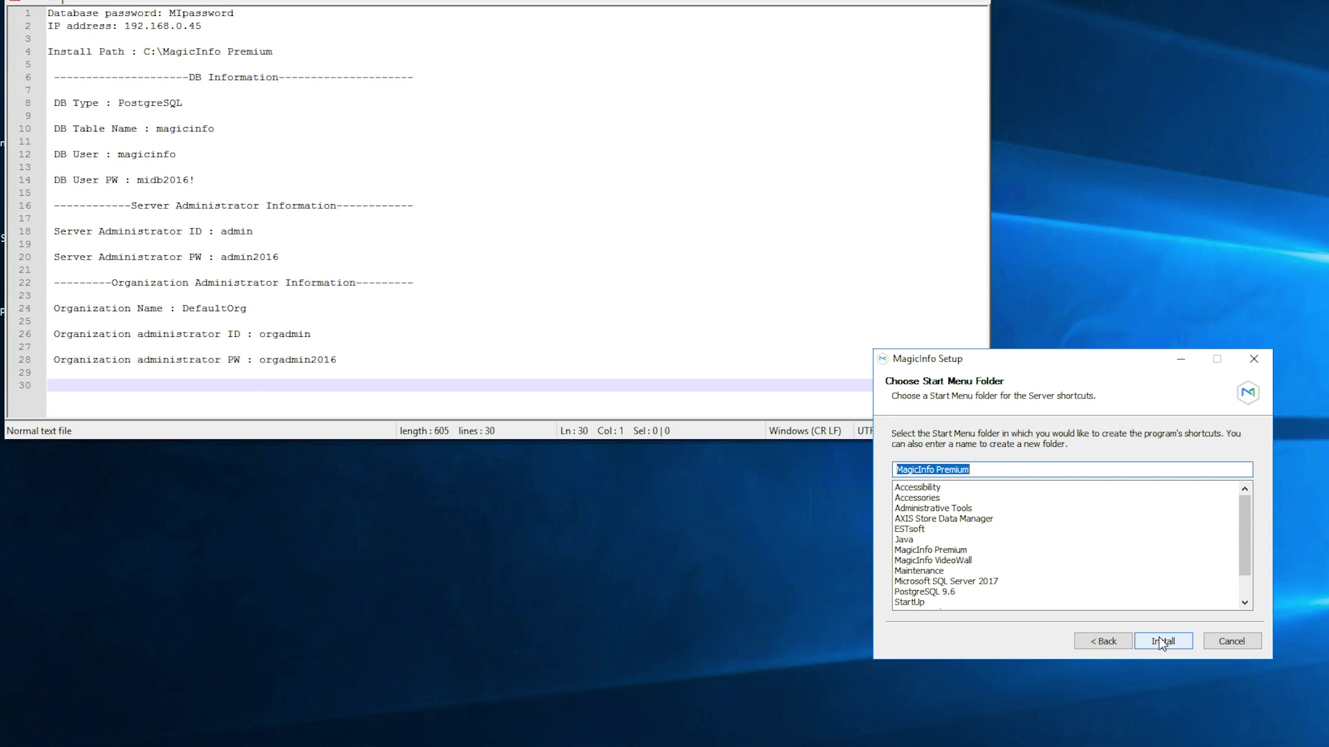
# - Install with the default Start Menu folder, then finish and close MagicInfo Server Setup
pyautogui.click(1160, 641)
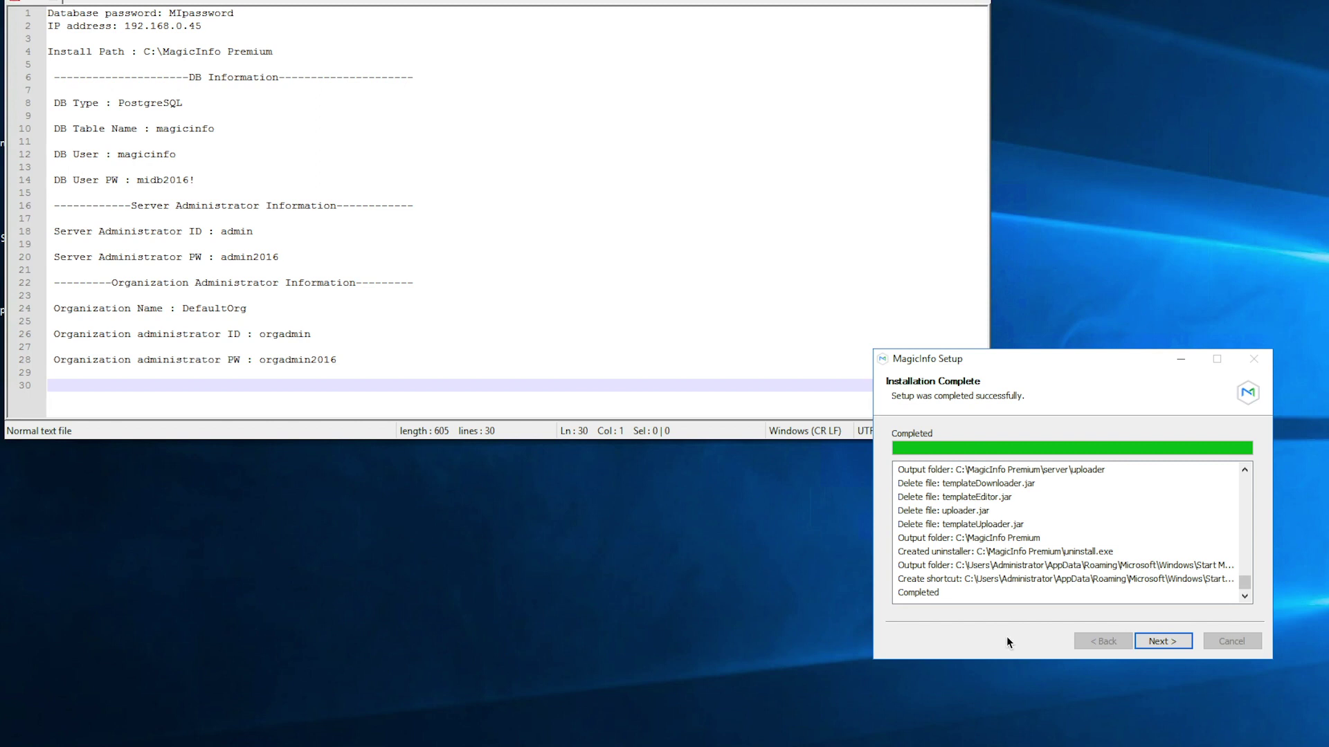
pyautogui.click(1162, 642)
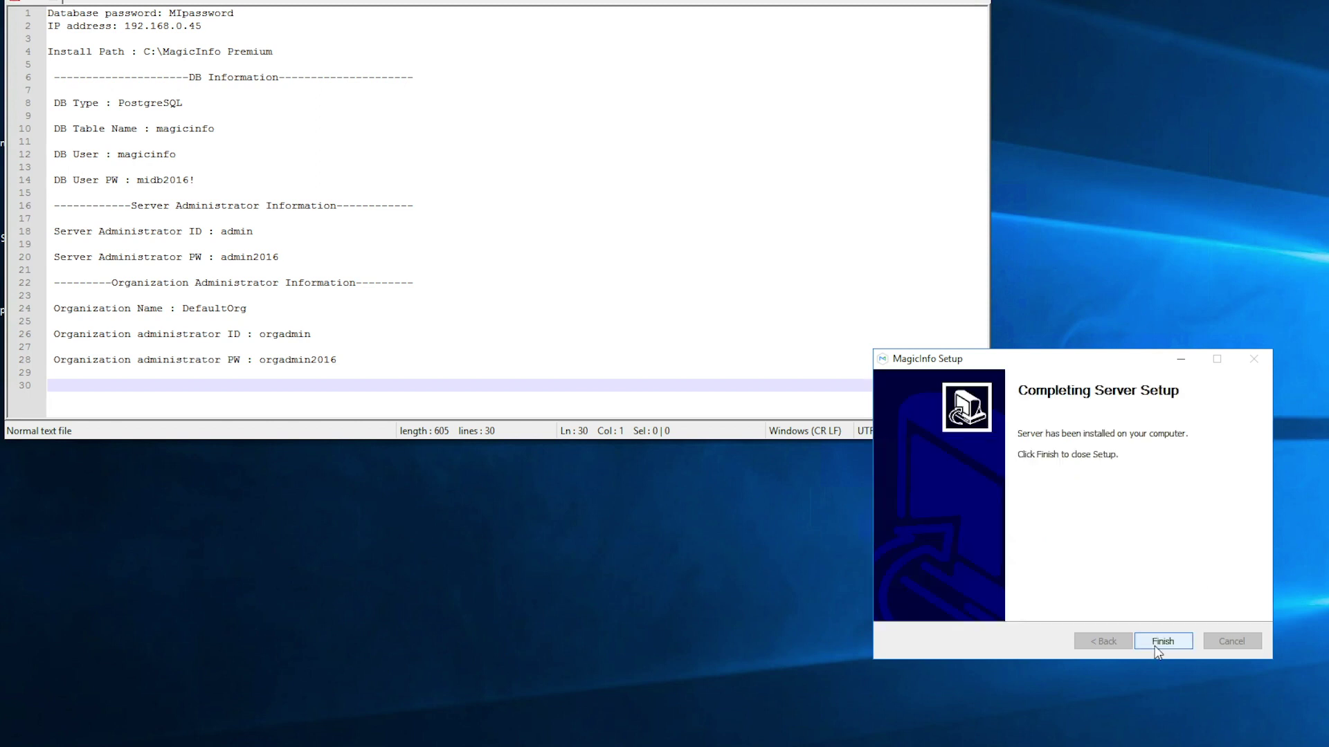
pyautogui.click(1154, 644)
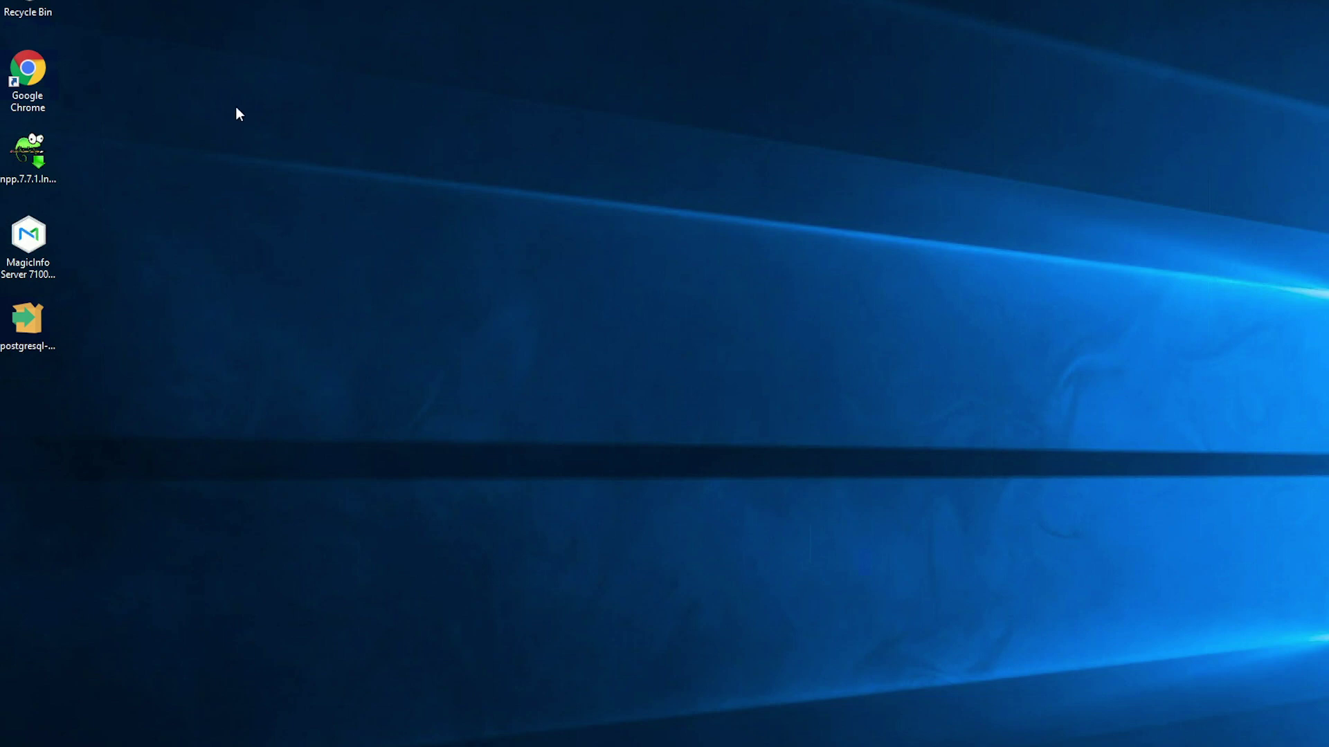
# - Launch Google Chrome from its desktop shortcut so it loads magicinfoservices.com
pyautogui.doubleClick(38, 72)
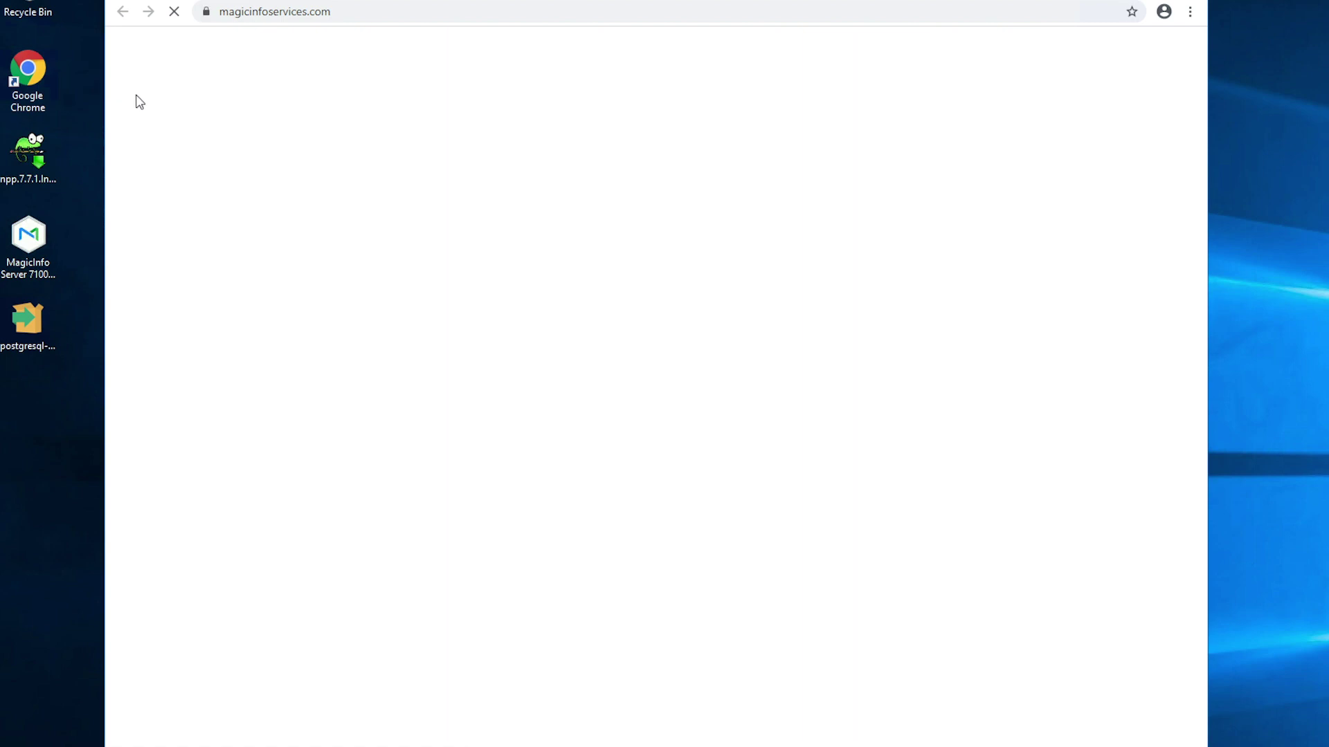
# - Copy IP 192.168.0.45 from the notes and load 192.168.0.45:7001/MagicInfo in Chrome
pyautogui.hotkey('alt', 'Tab')
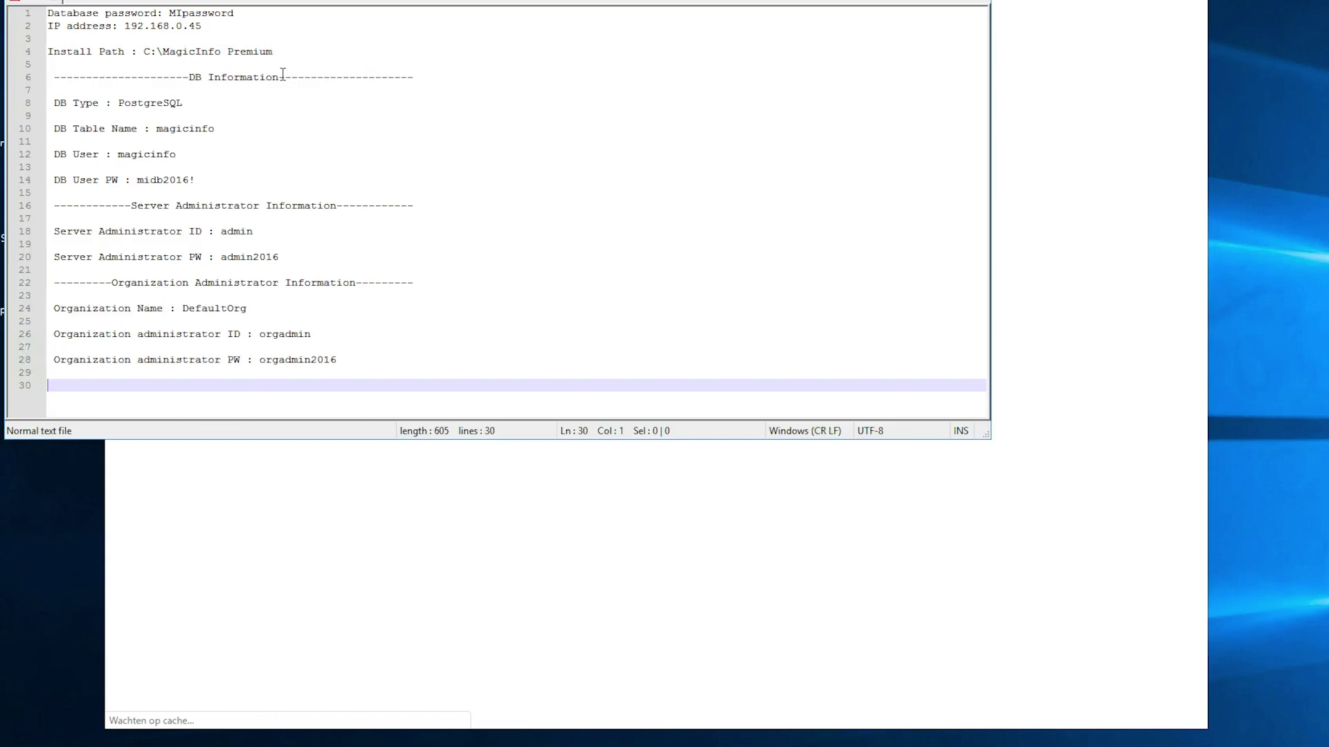
pyautogui.click(125, 25)
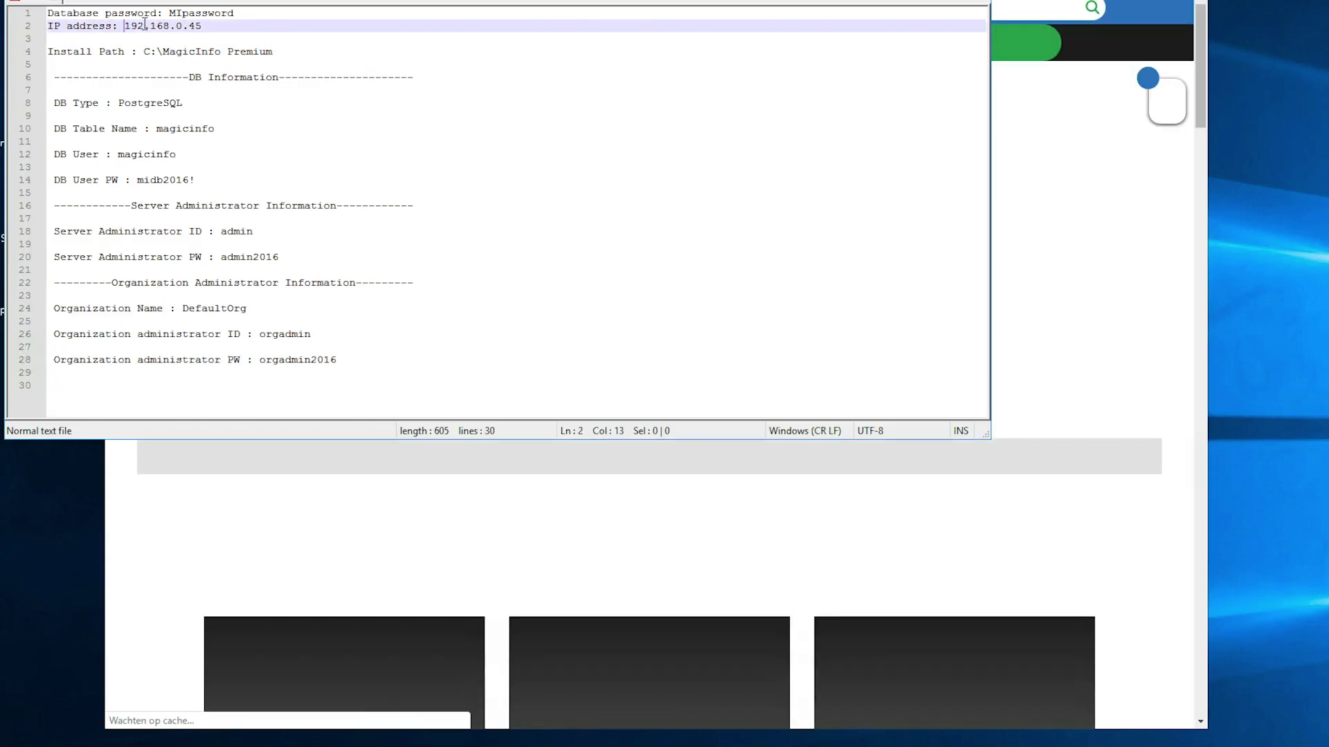
pyautogui.moveTo(177, 26); pyautogui.dragTo(200, 26)
pyautogui.hotkey('ctrl', 'c')
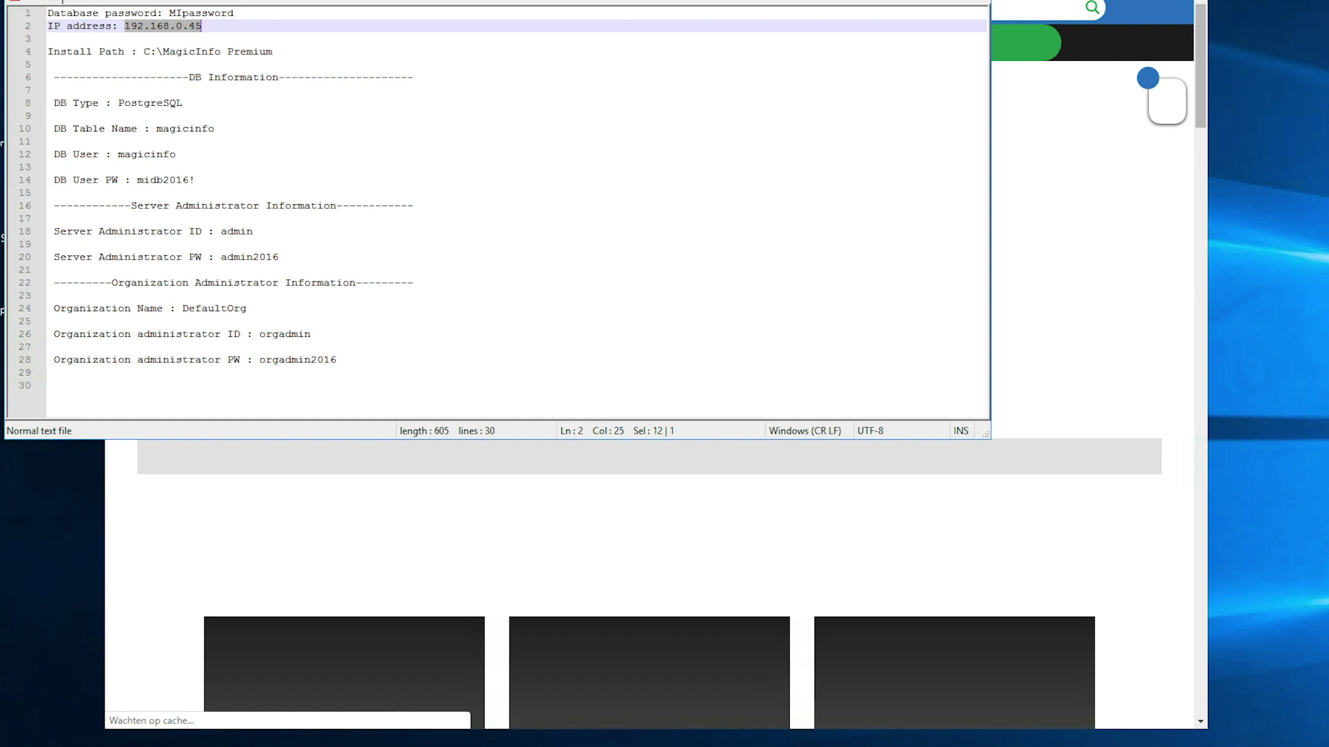
pyautogui.hotkey('alt', 'Tab')
pyautogui.hotkey('ctrl', 'l')
pyautogui.hotkey('ctrl', 'v')
pyautogui.write(':7')
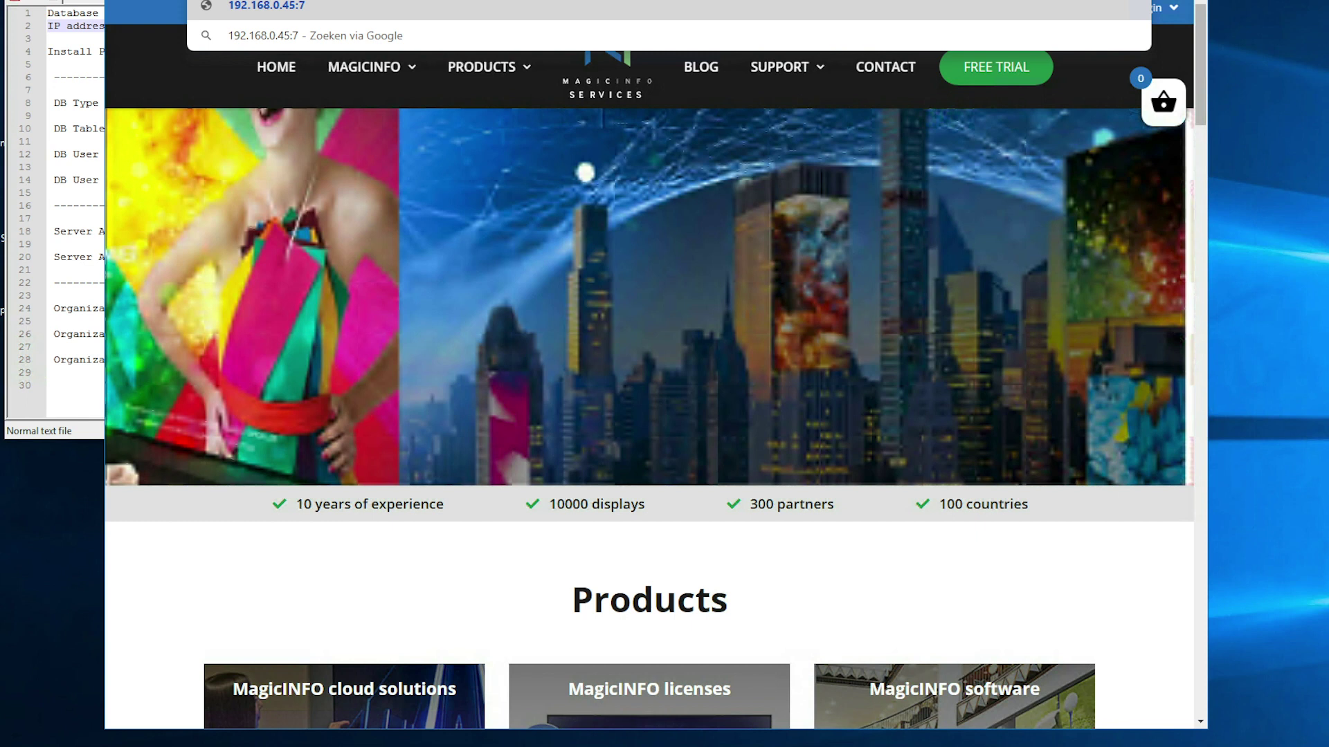
pyautogui.write('001')
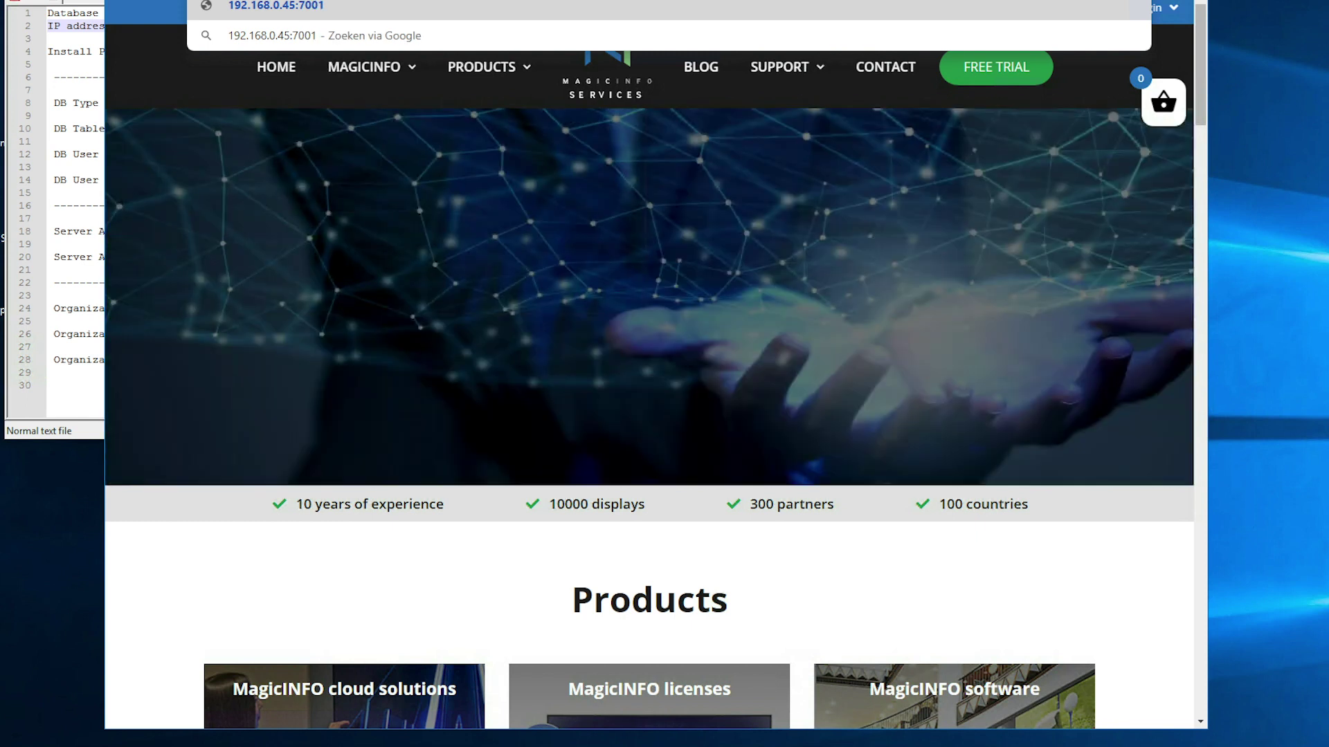
pyautogui.write('/')
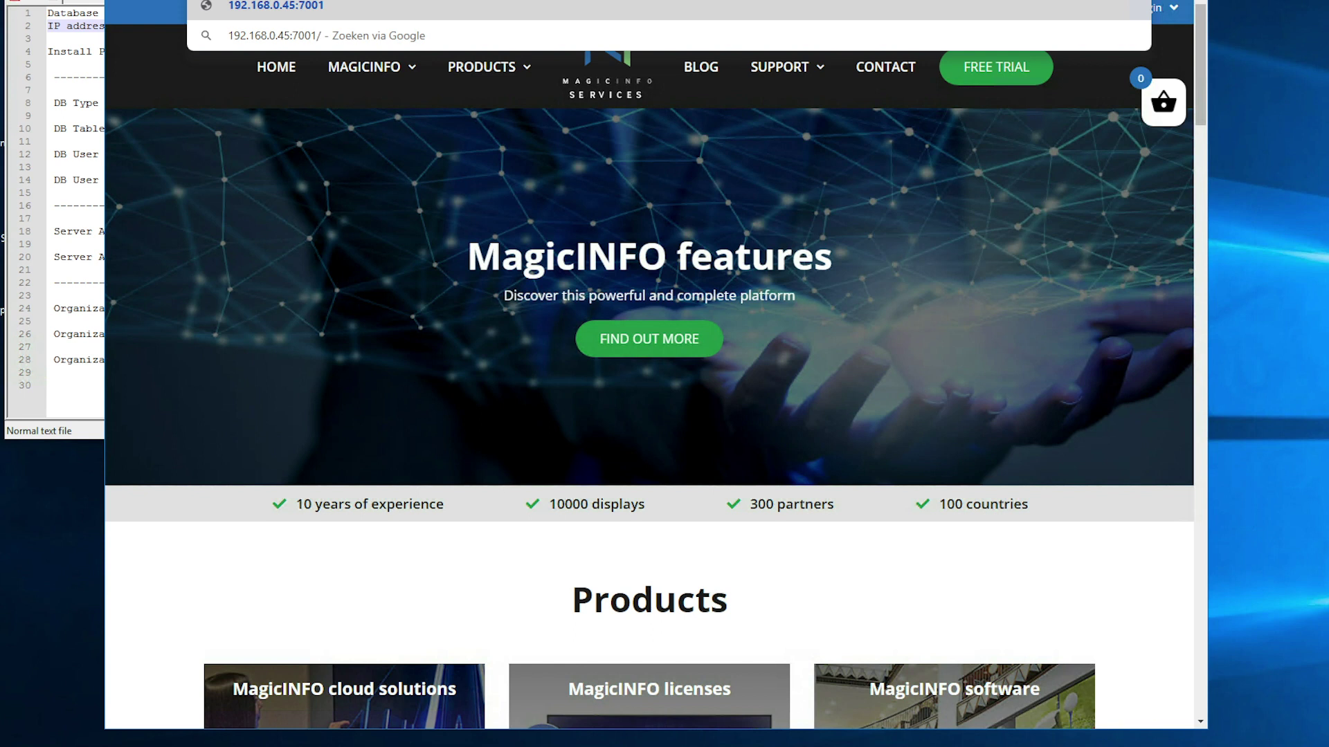
pyautogui.write('Mag')
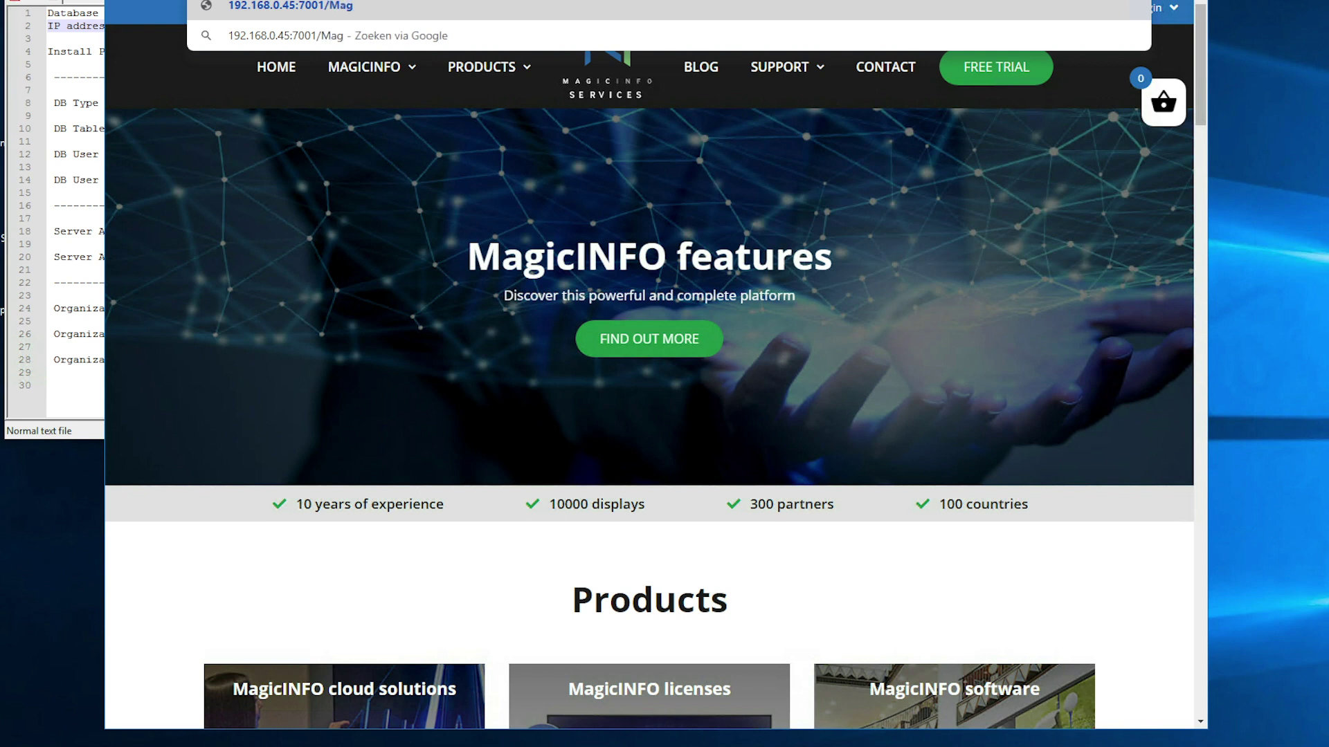
pyautogui.write('ic')
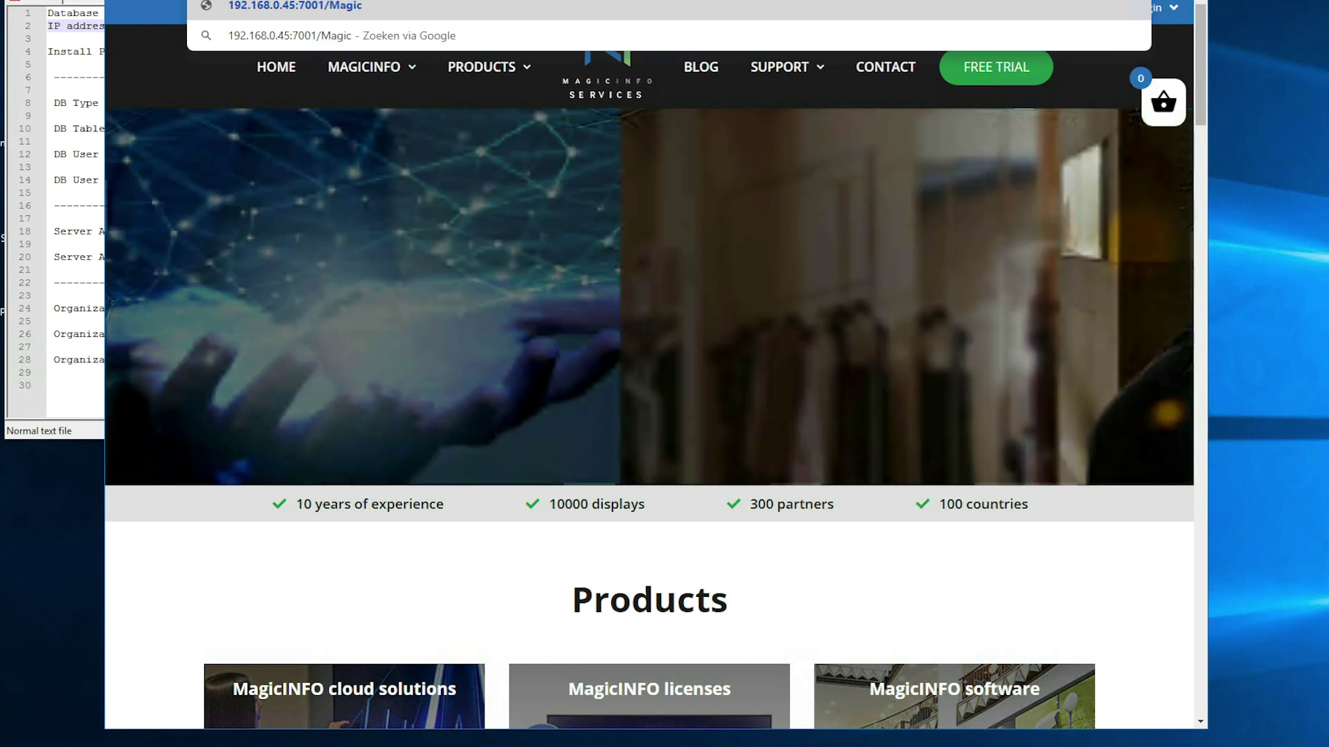
pyautogui.write('Info')
pyautogui.press('Return')
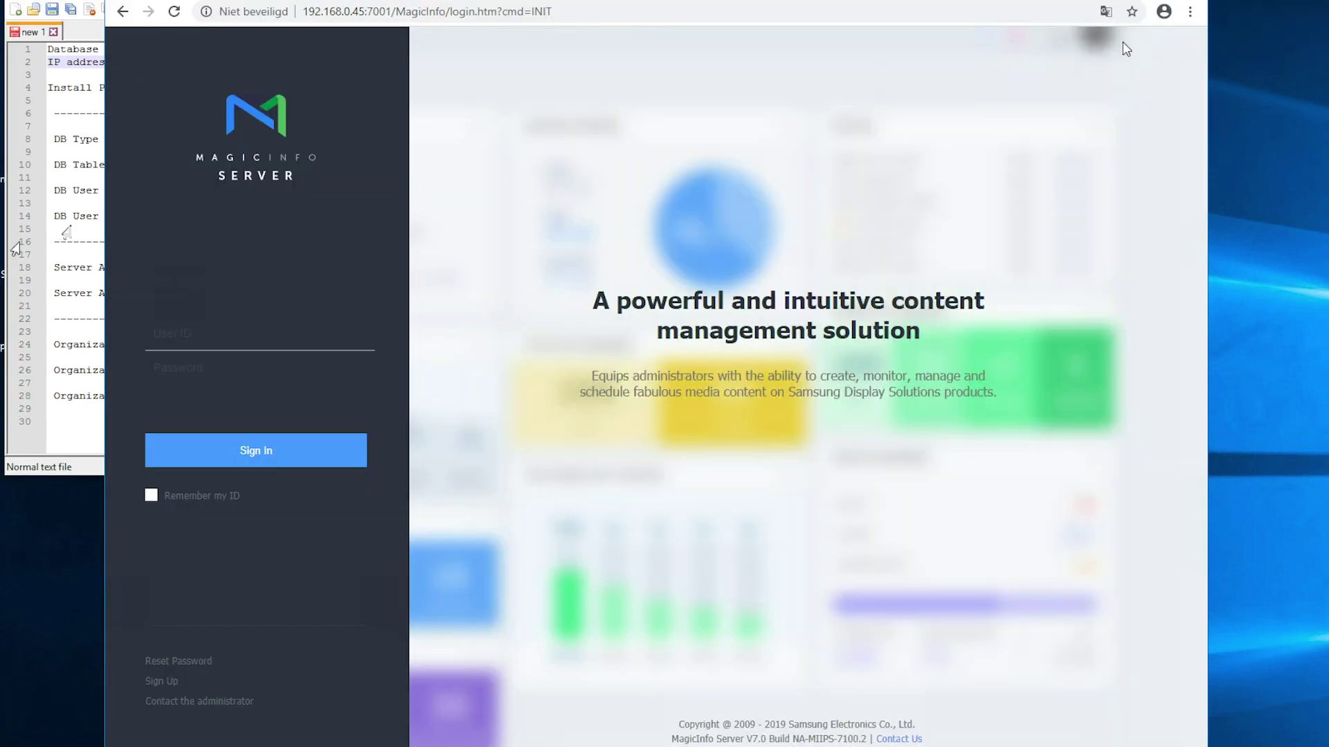
# - Sign in with the admin user ID and its password, then go to Setting
pyautogui.click(225, 327)
pyautogui.write('admin')
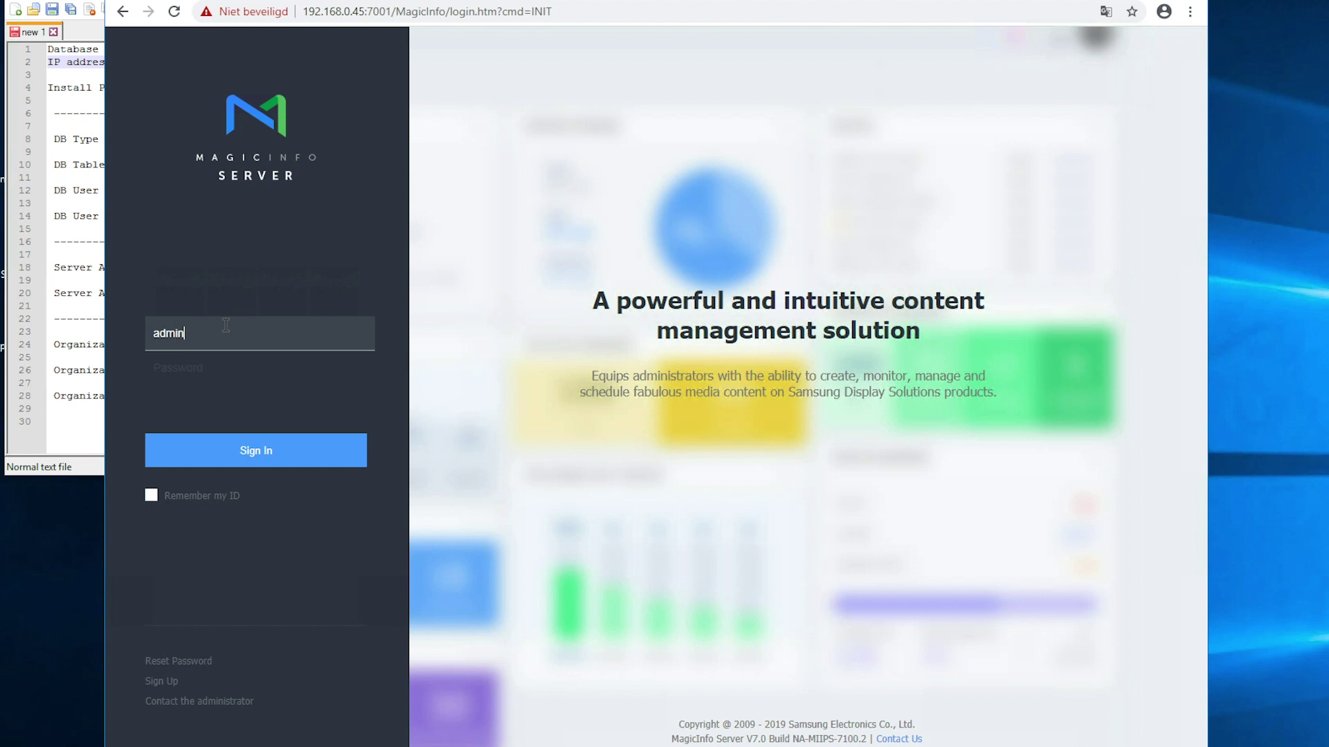
pyautogui.press('Tab')
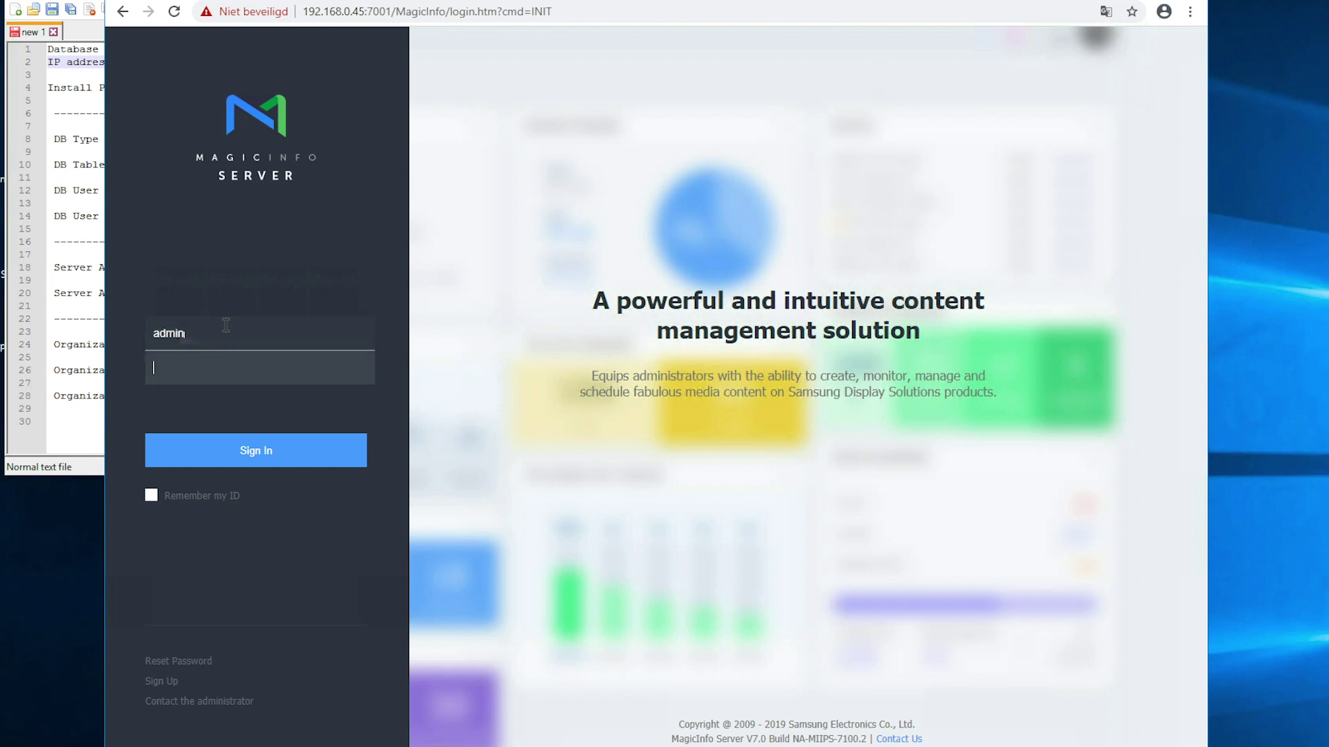
pyautogui.write('•••••••••')
pyautogui.press('Return')
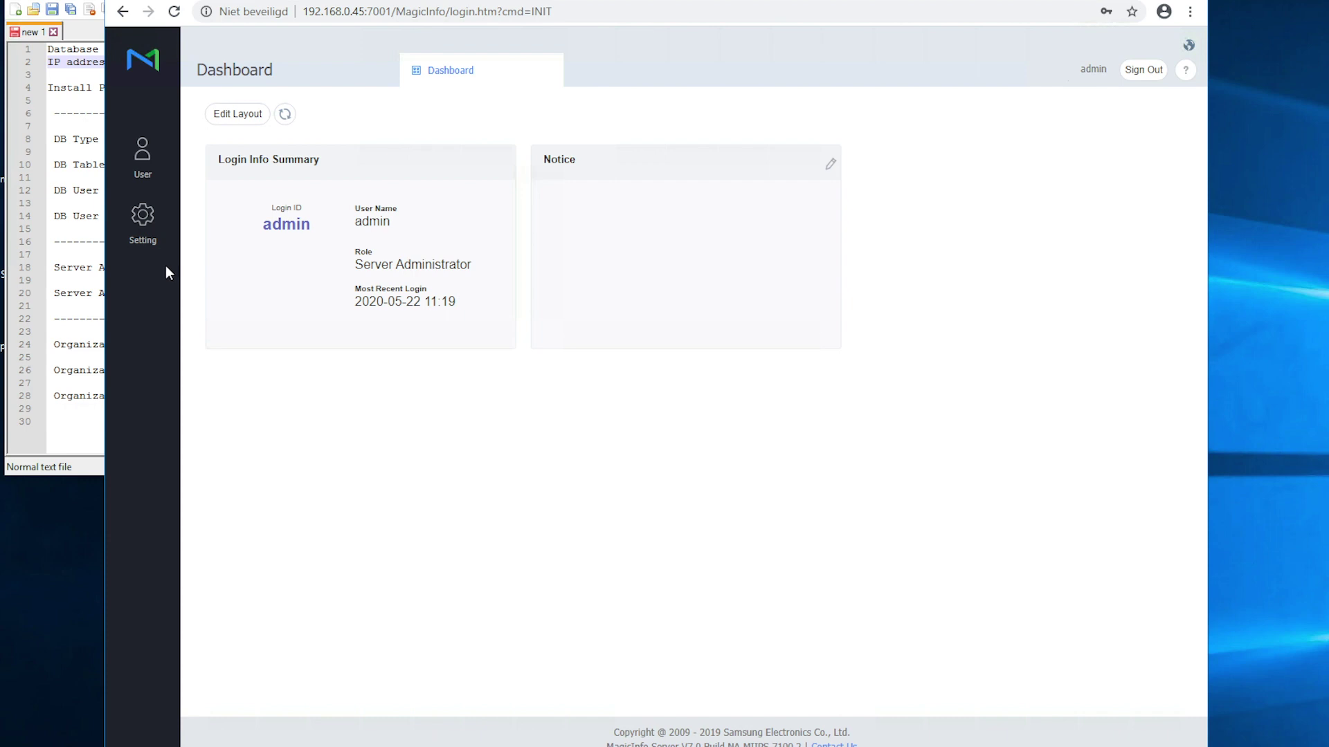
pyautogui.click(149, 230)
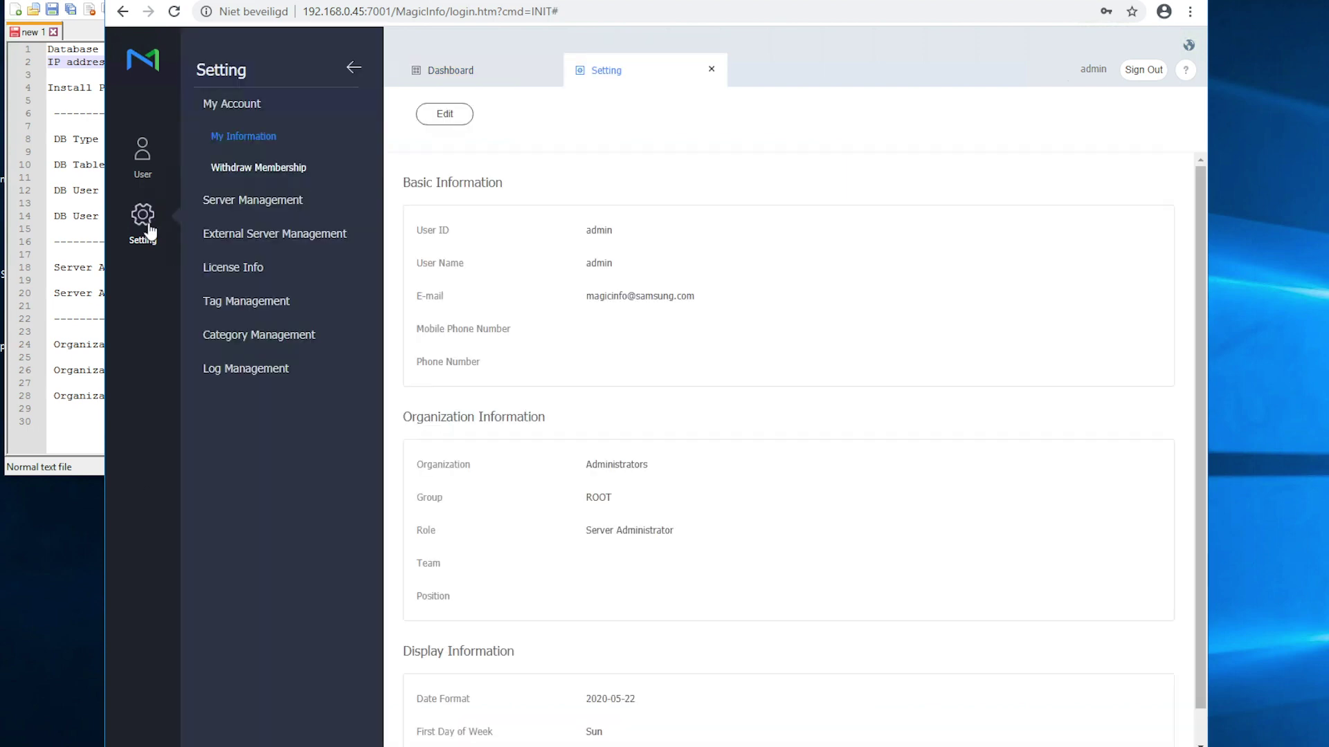
# - Under License Info, request a free license for the Unified Player License 2 product
pyautogui.click(230, 275)
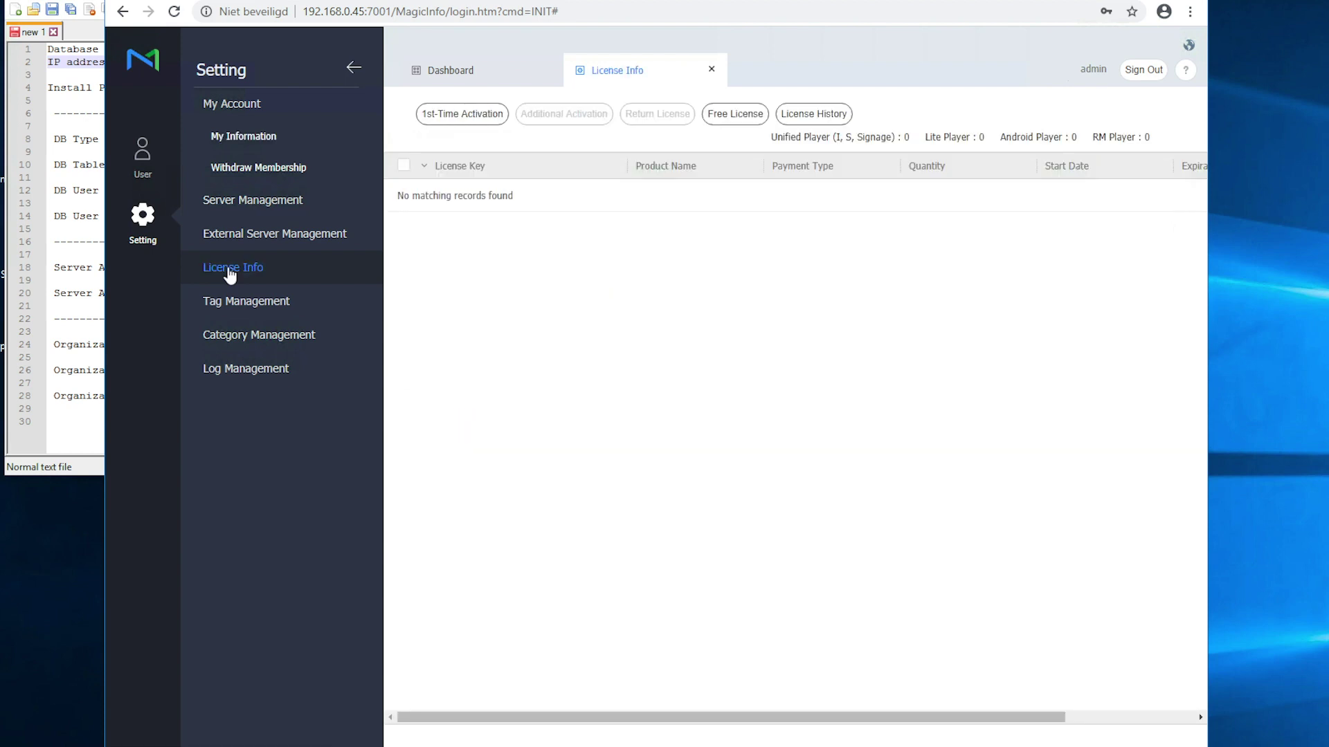
pyautogui.click(723, 123)
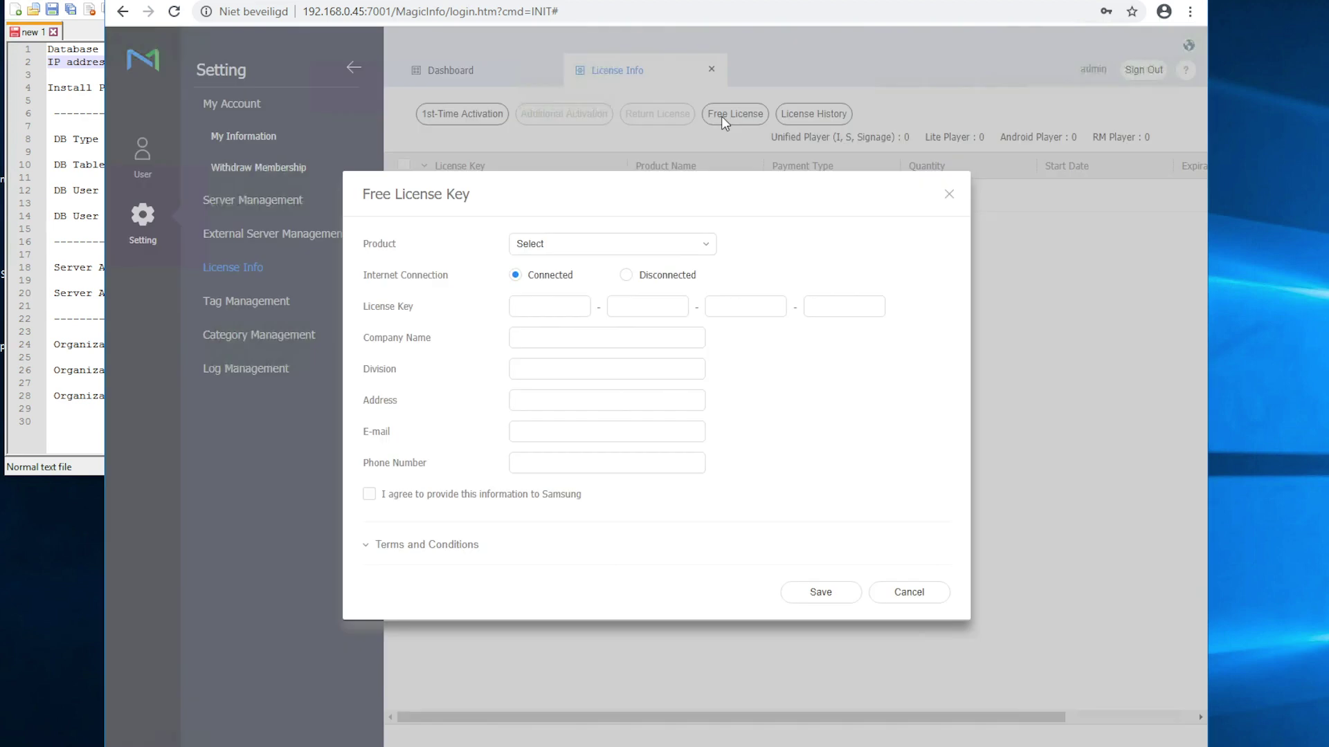
pyautogui.click(700, 251)
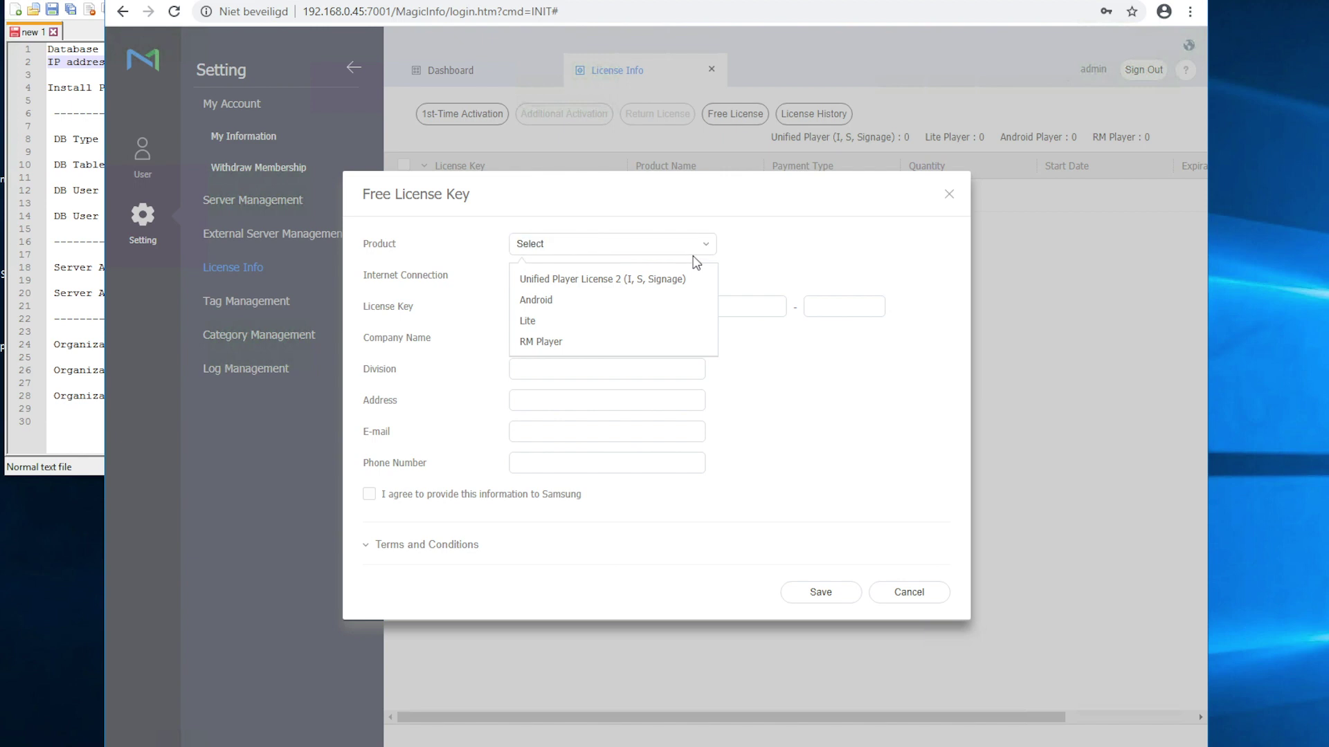
pyautogui.click(670, 288)
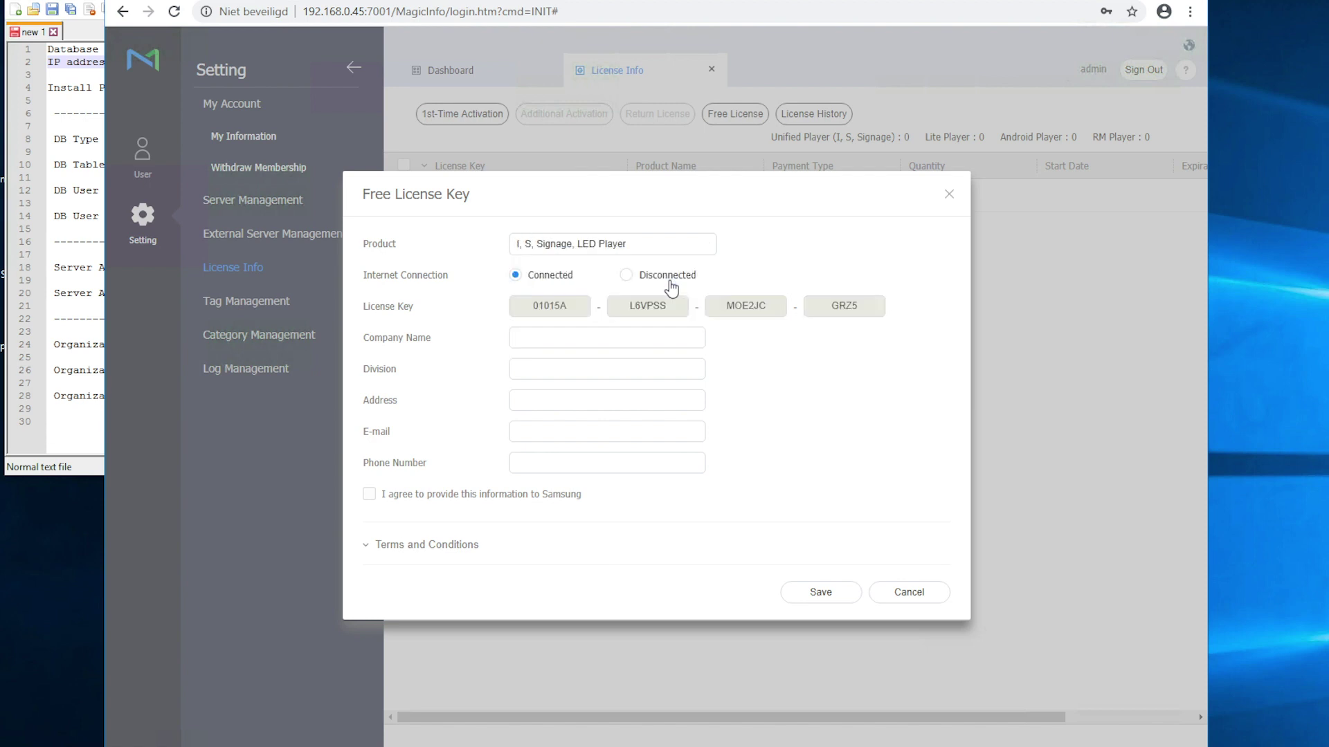
# - Enter company MagicInfo Services, its address, contact e-mail and phone, agree, and save
pyautogui.click(620, 338)
pyautogui.write('MagicInfo Services')
pyautogui.press('Tab')
pyautogui.write('IT')
pyautogui.write('Streetname, city')
pyautogui.press('Tab')
pyautogui.press('Tab')
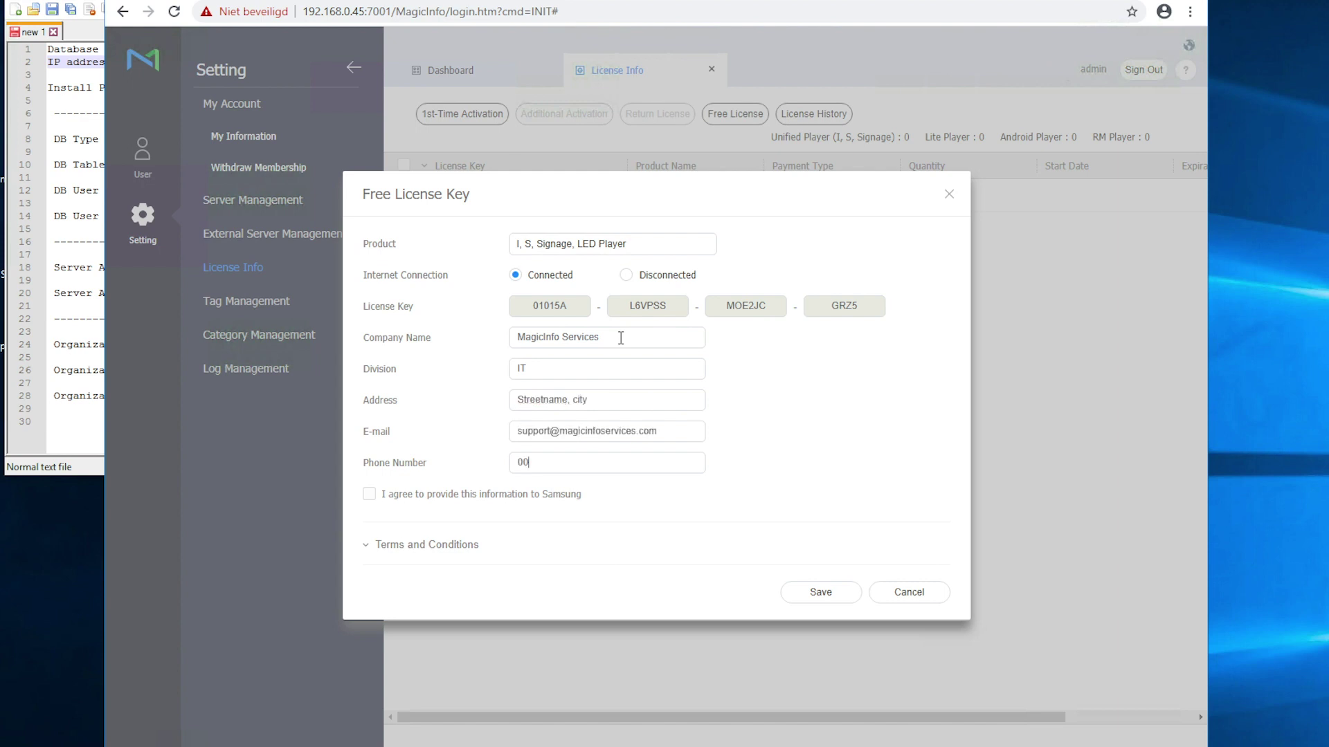
pyautogui.click(369, 494)
pyautogui.click(838, 595)
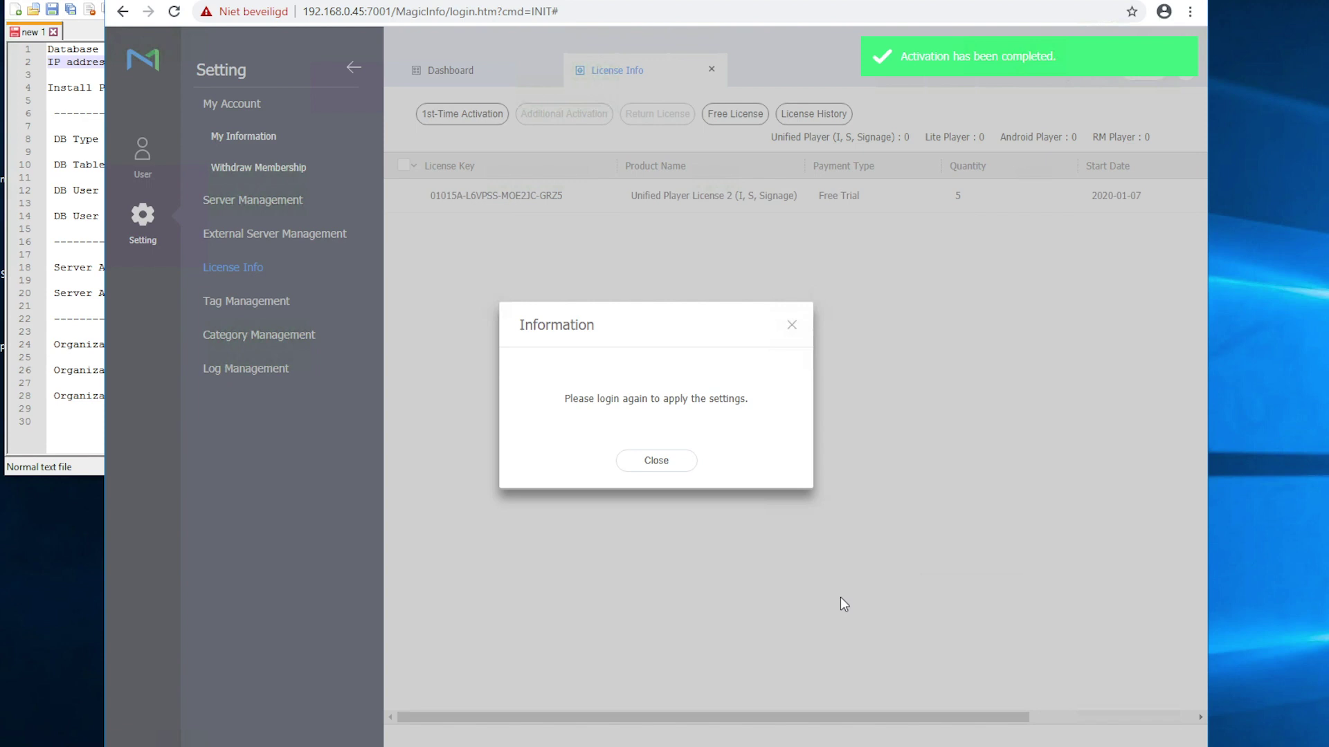
# - Close the re-login notice, reload the console, and open Content on All Contents
pyautogui.click(675, 462)
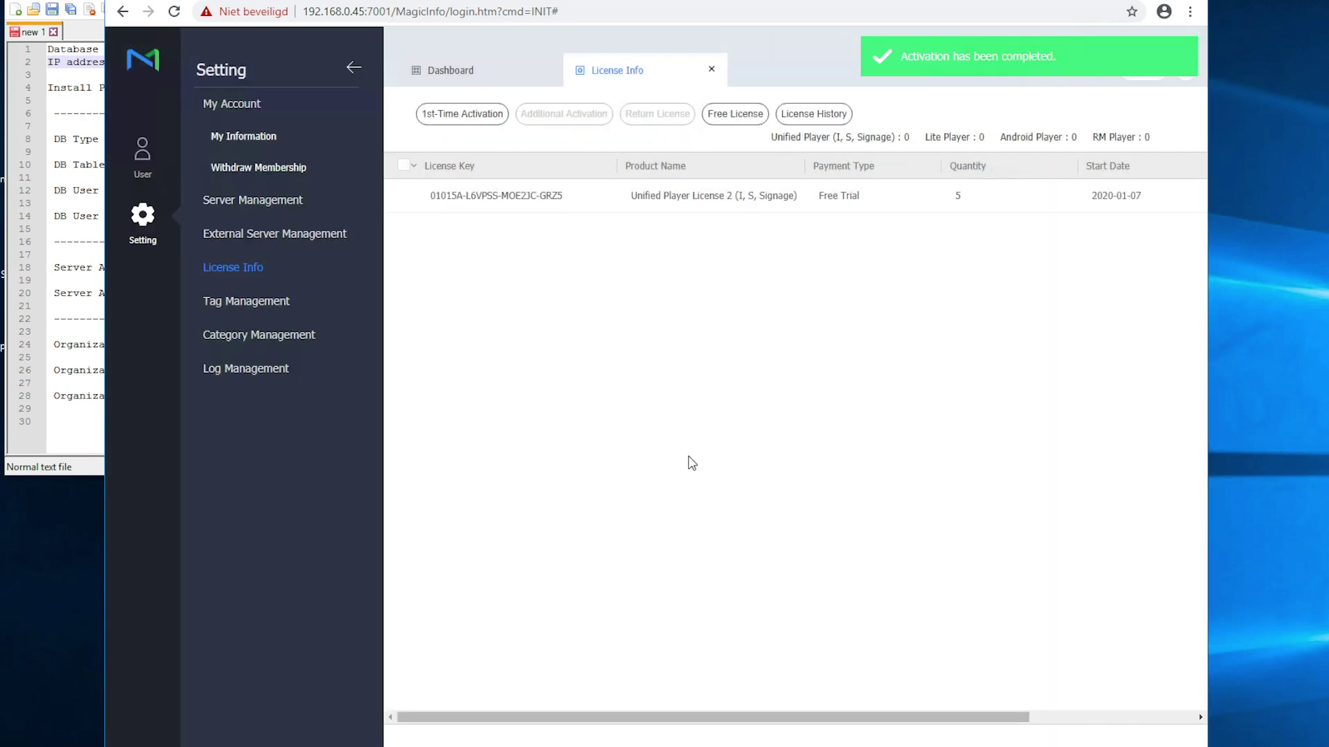
pyautogui.click(175, 12)
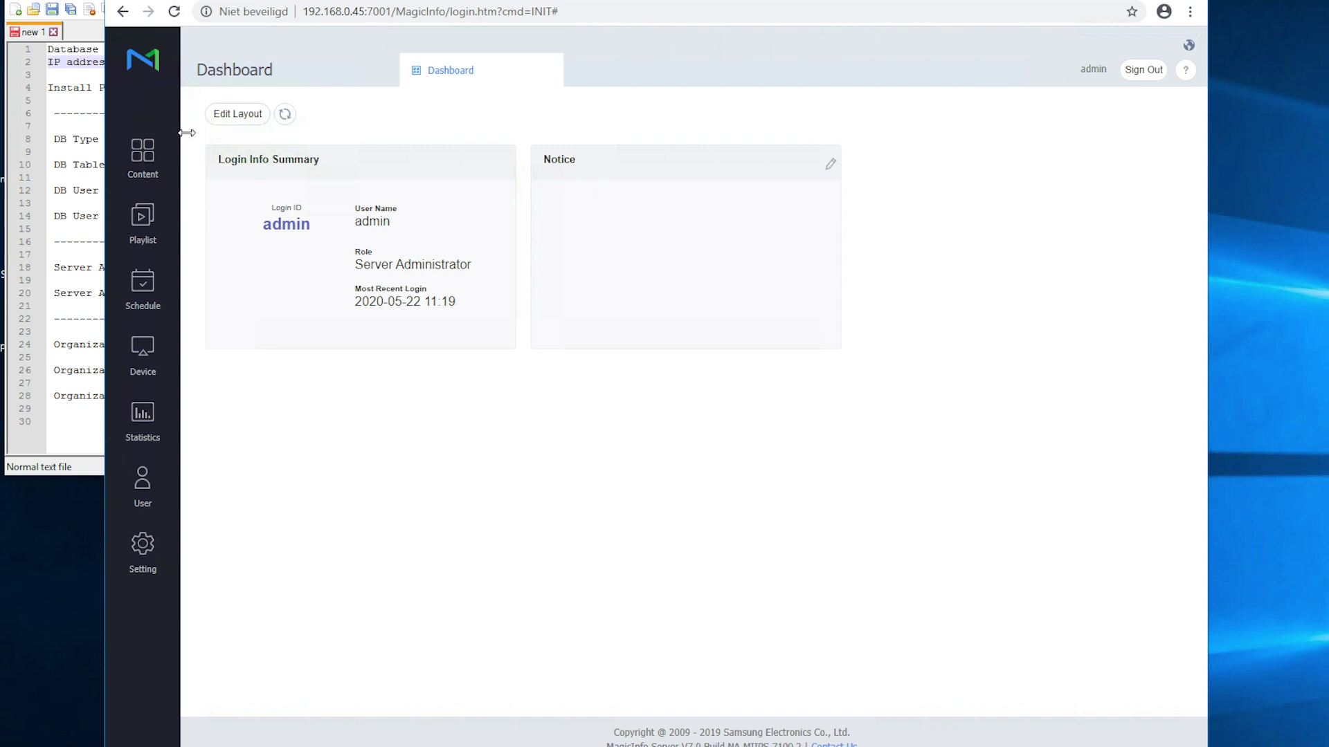
pyautogui.click(138, 168)
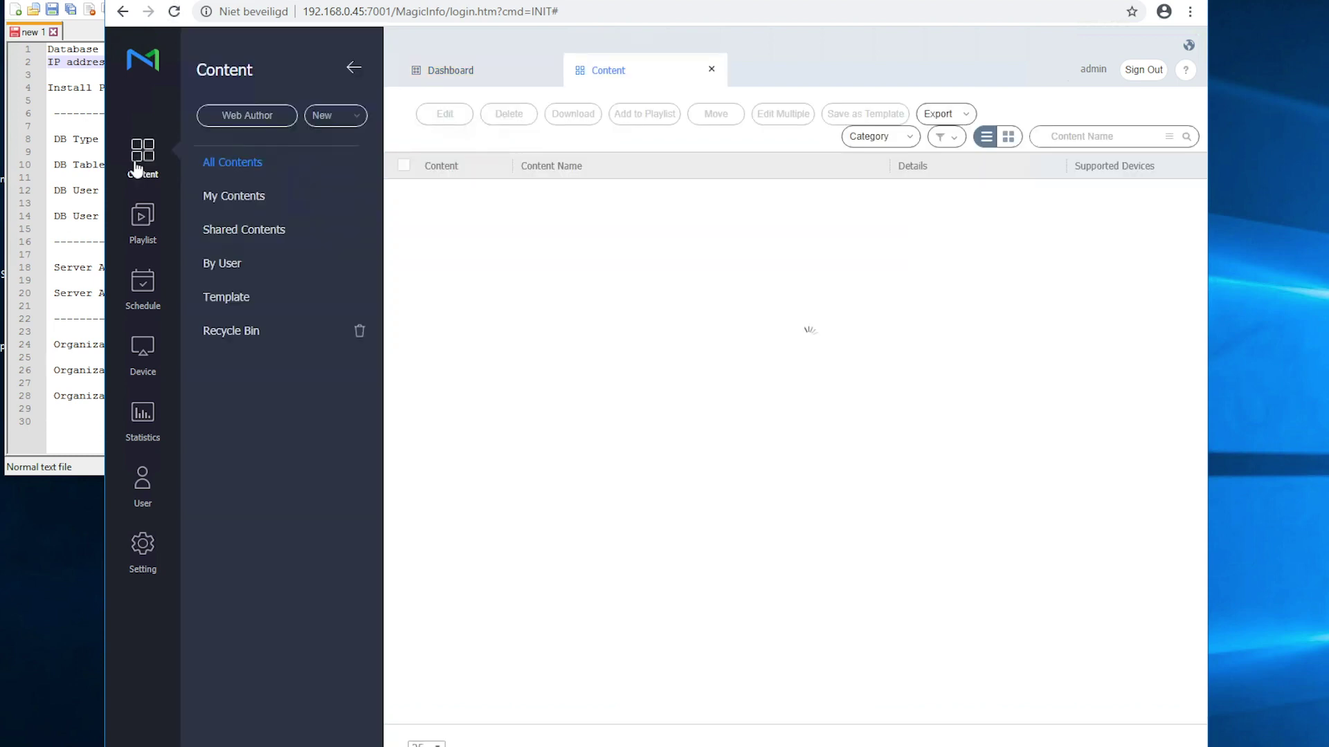